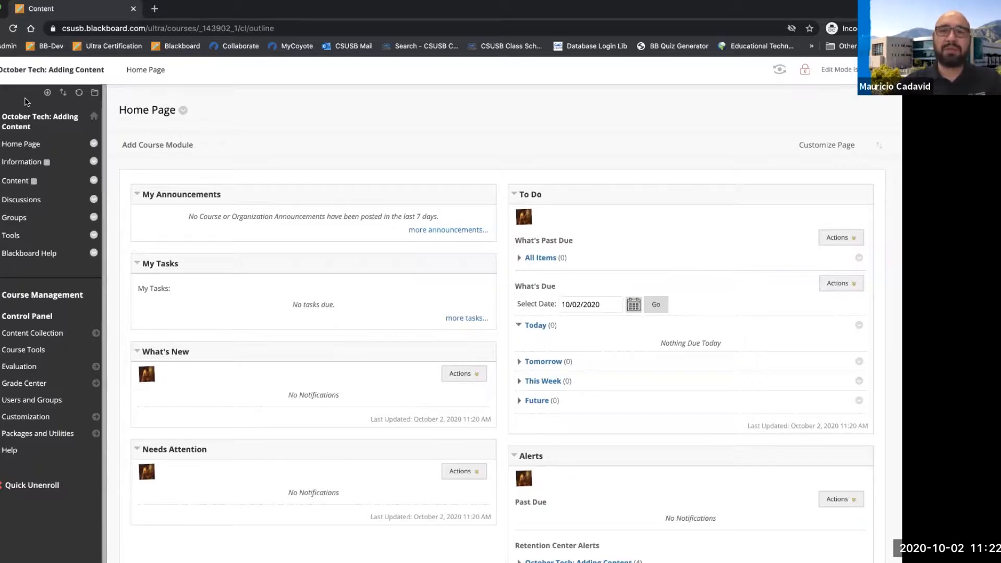
click(47, 93)
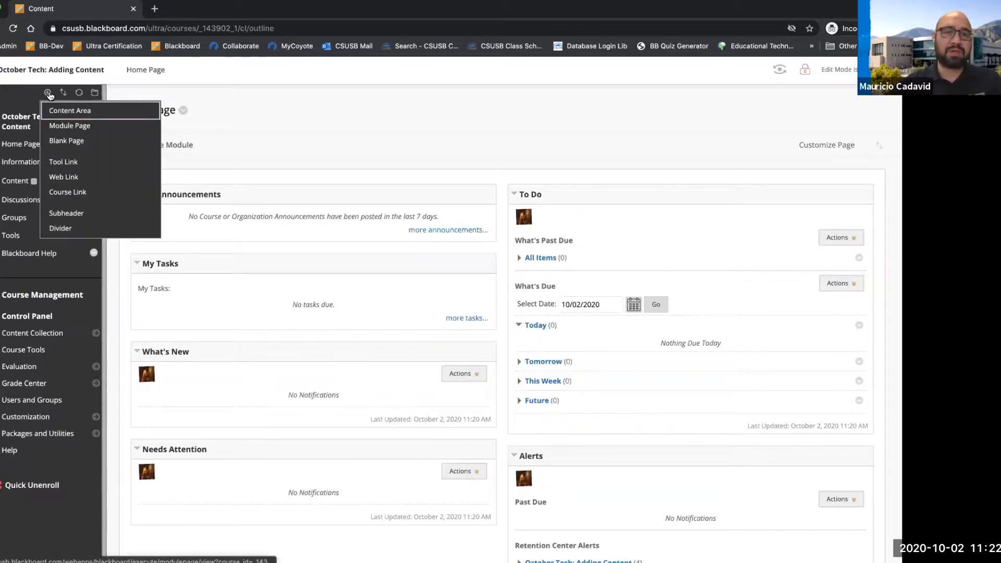
click(22, 103)
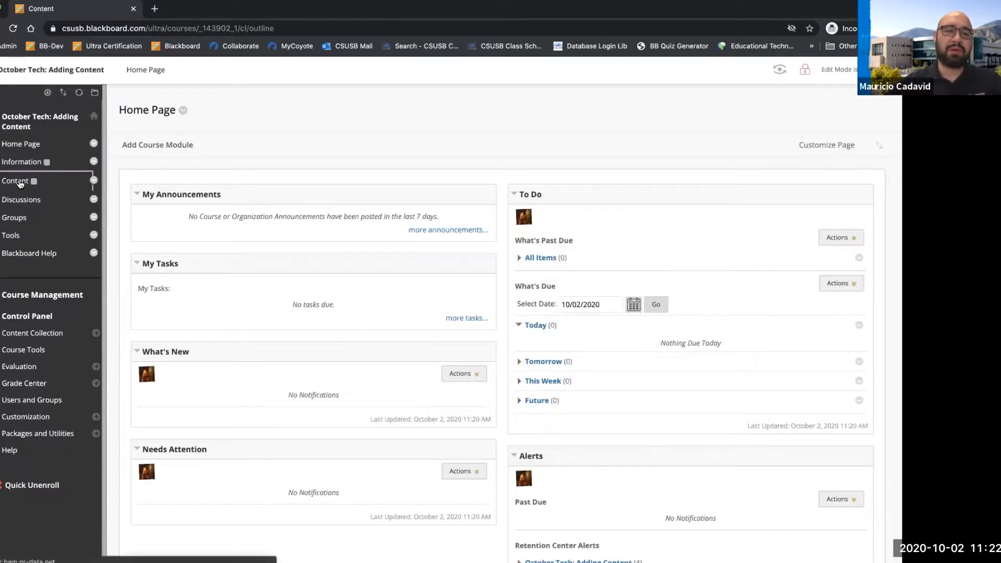
Start a new item in the course's Content area and name it "Syll Fall 2020 Class Name"
click(20, 181)
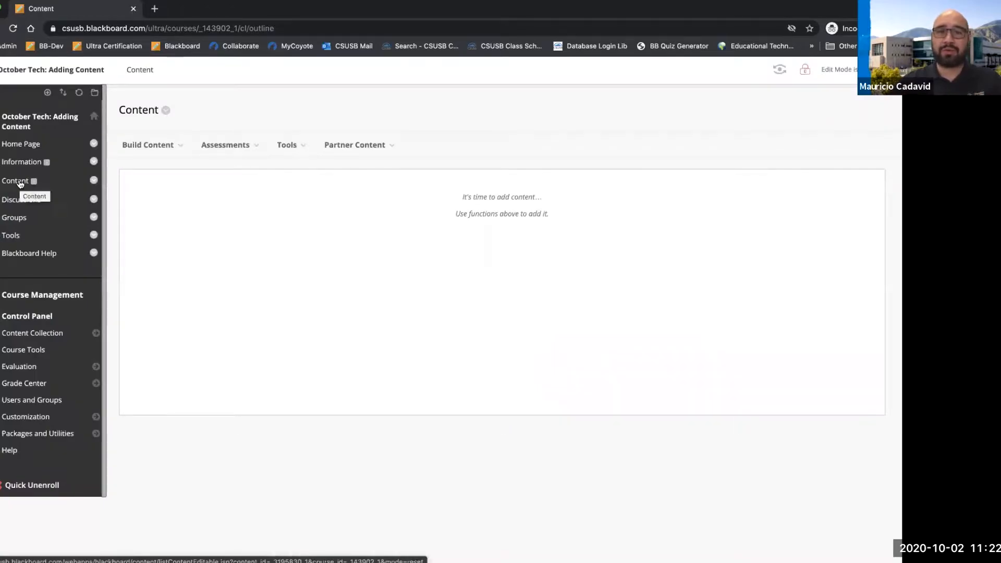
click(148, 147)
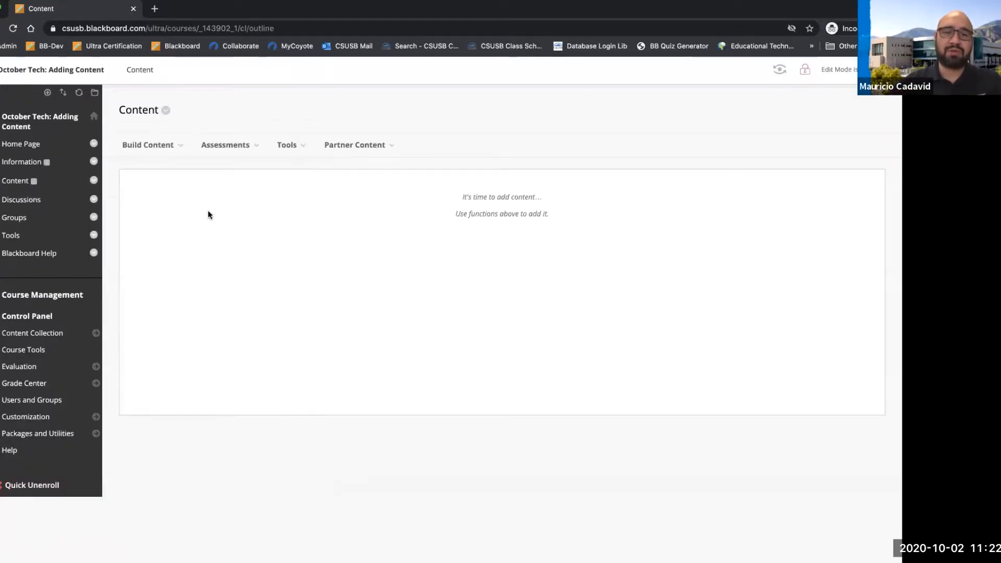
click(167, 147)
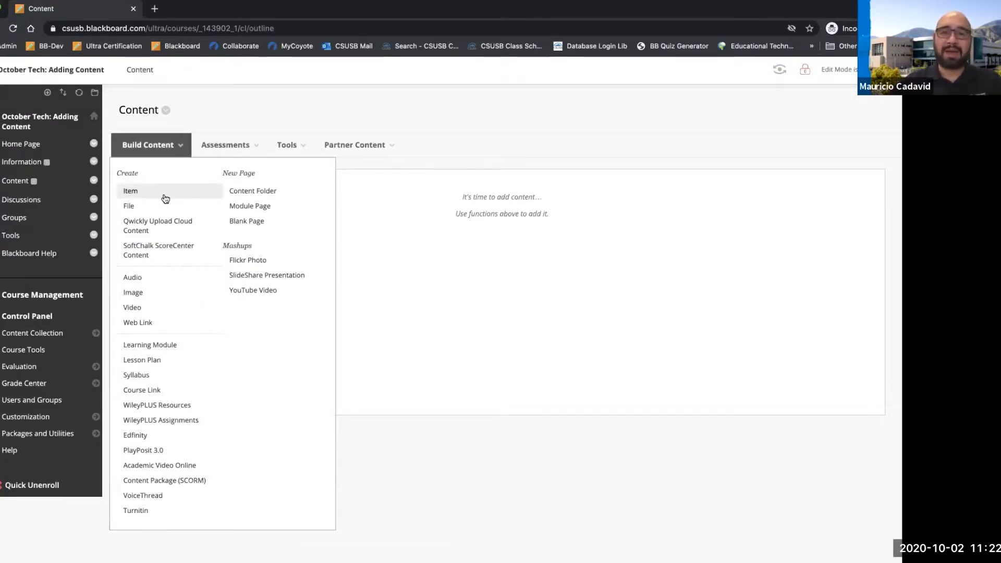
click(140, 192)
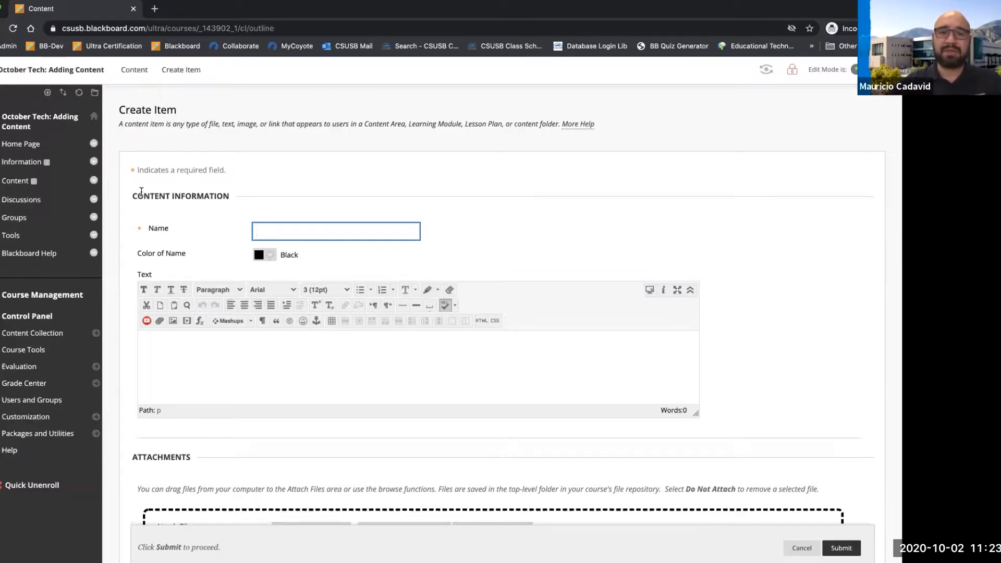
text(Syll)
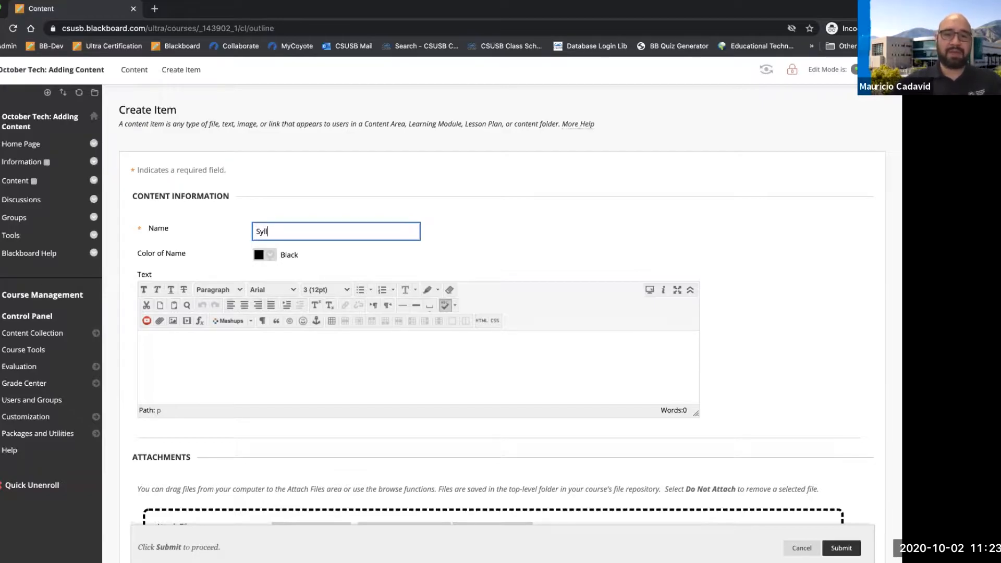
text( Fall 2020 )
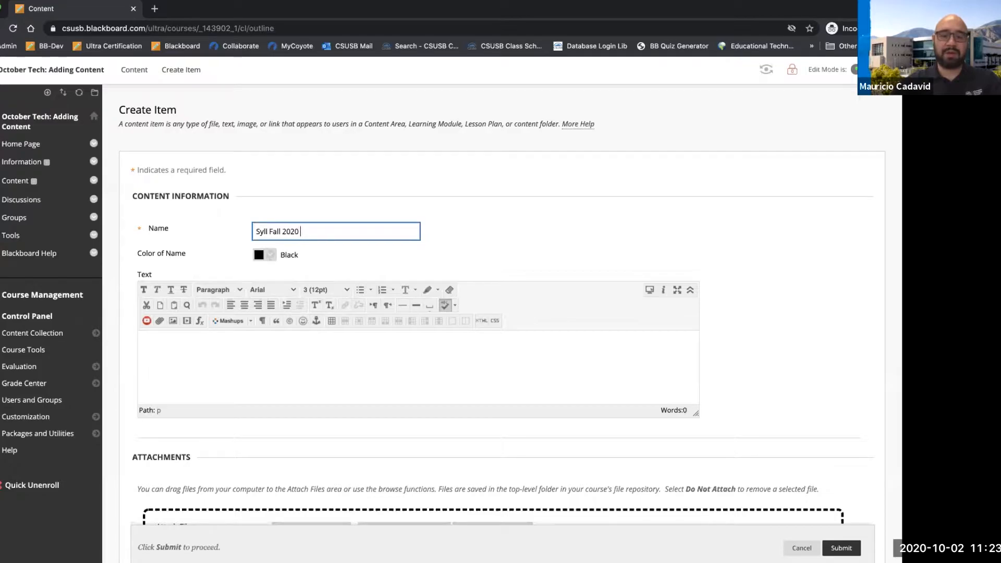
text(Class Name)
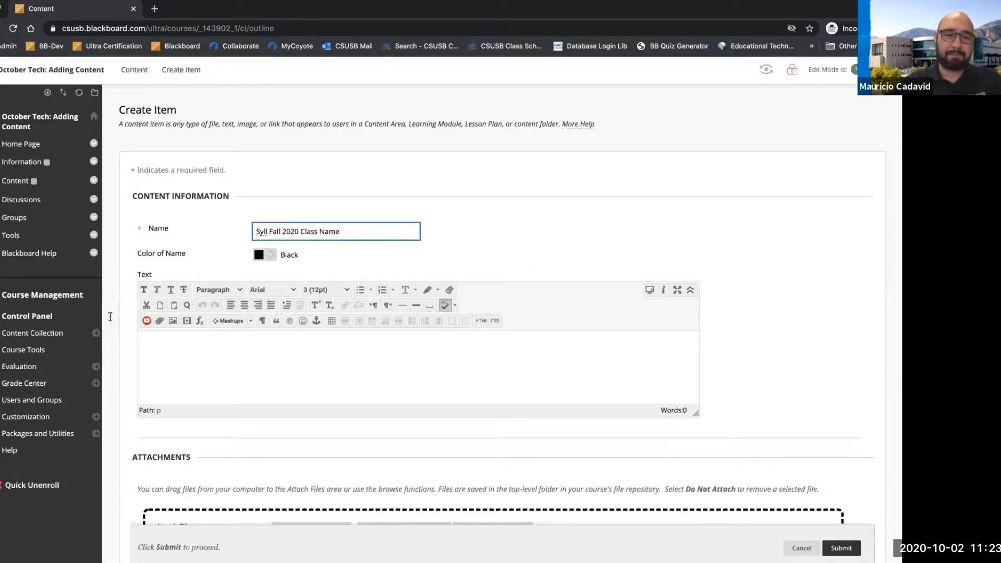
Begin the item's text with the lines "This lecture contains:" and "Chapter 1 and 2,"
click(195, 363)
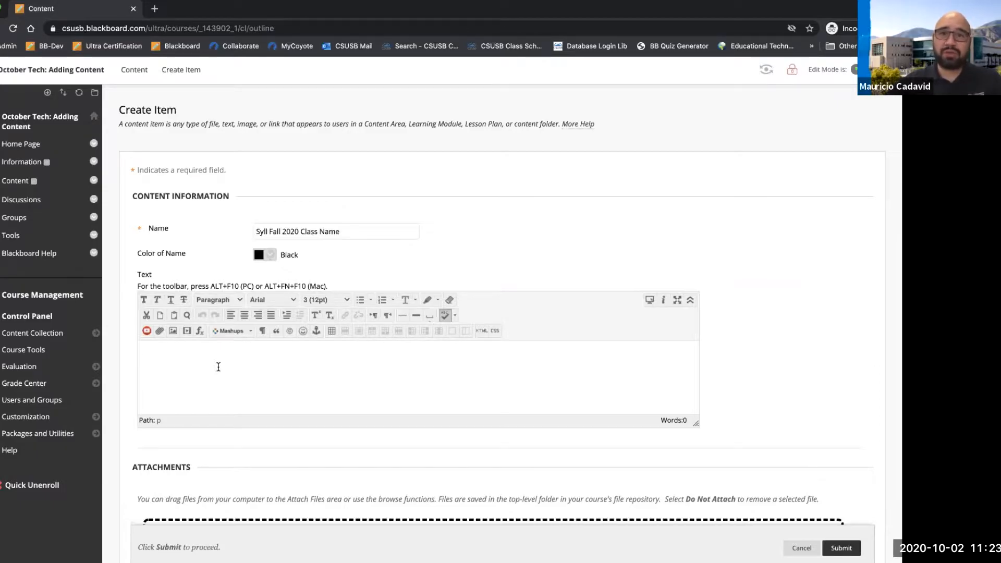
text(T)
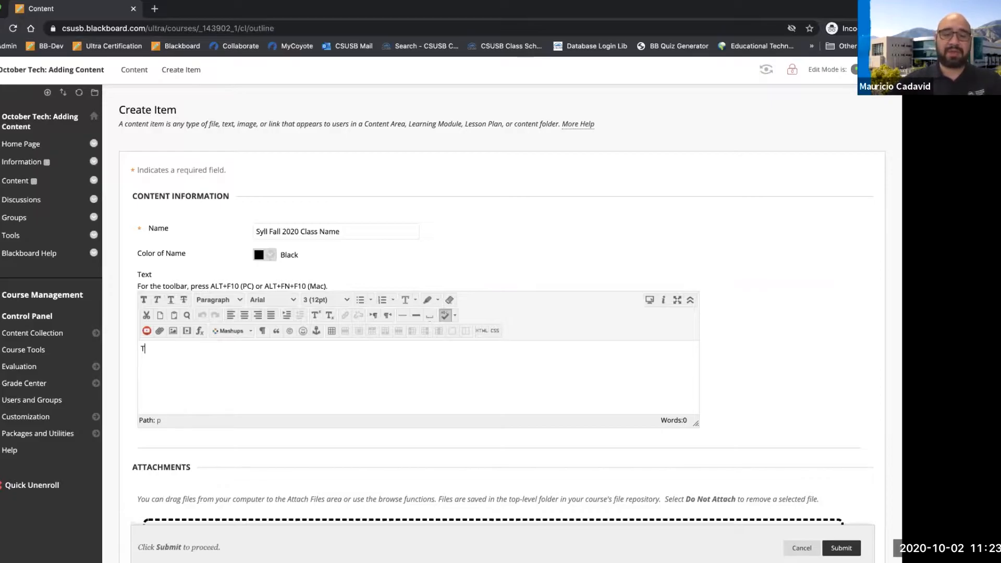
text(his lect)
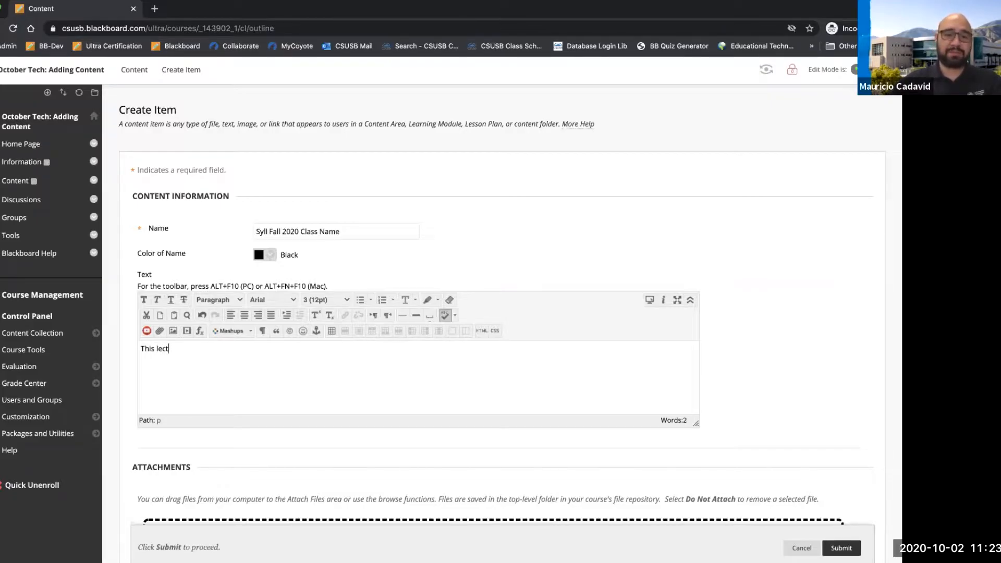
text(ure contains)
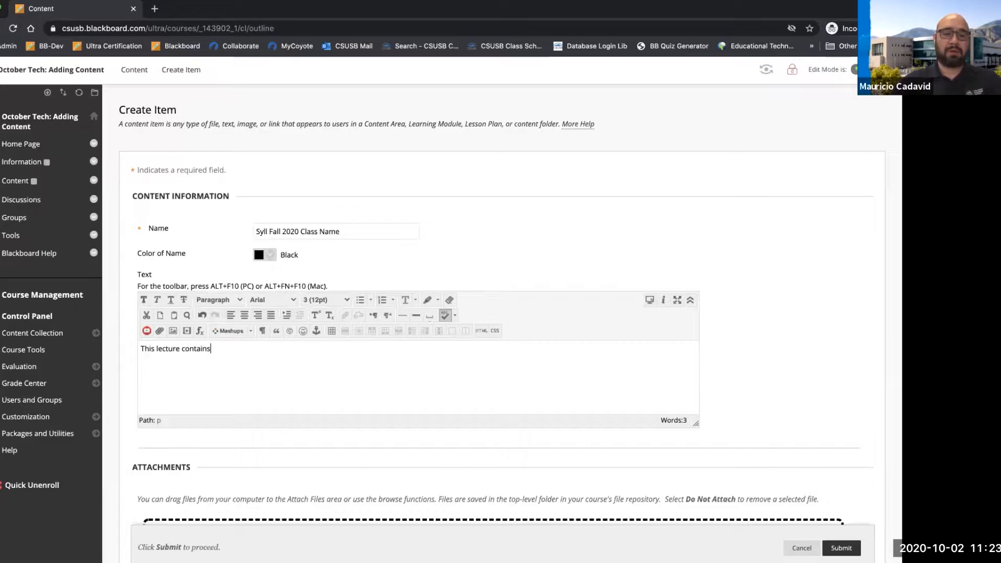
text(:)
key(Return)
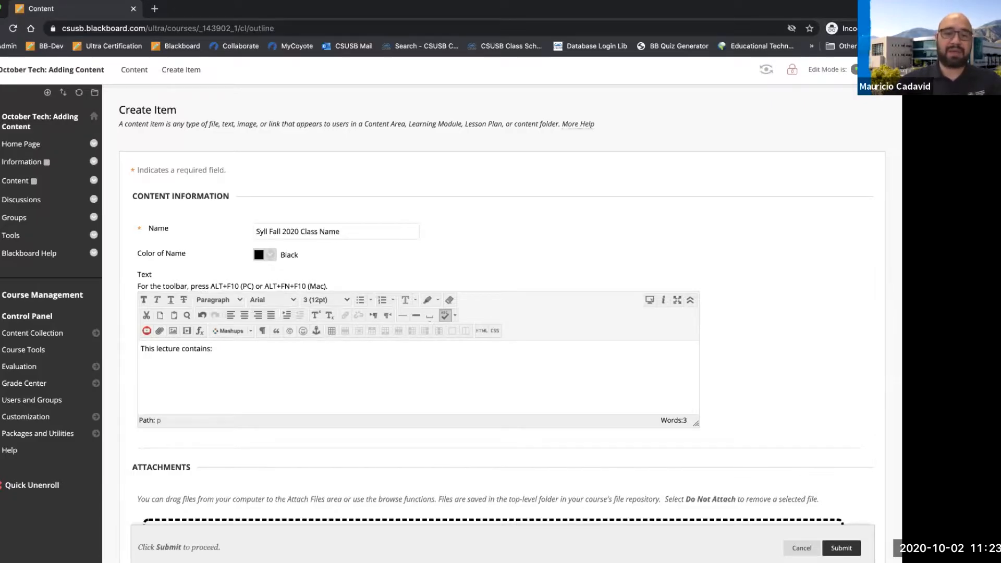
text(Chapter 1 and 2,)
key(Return)
Add the line "Video on the lecture..." below the chapter line in the item's text
text(Video )
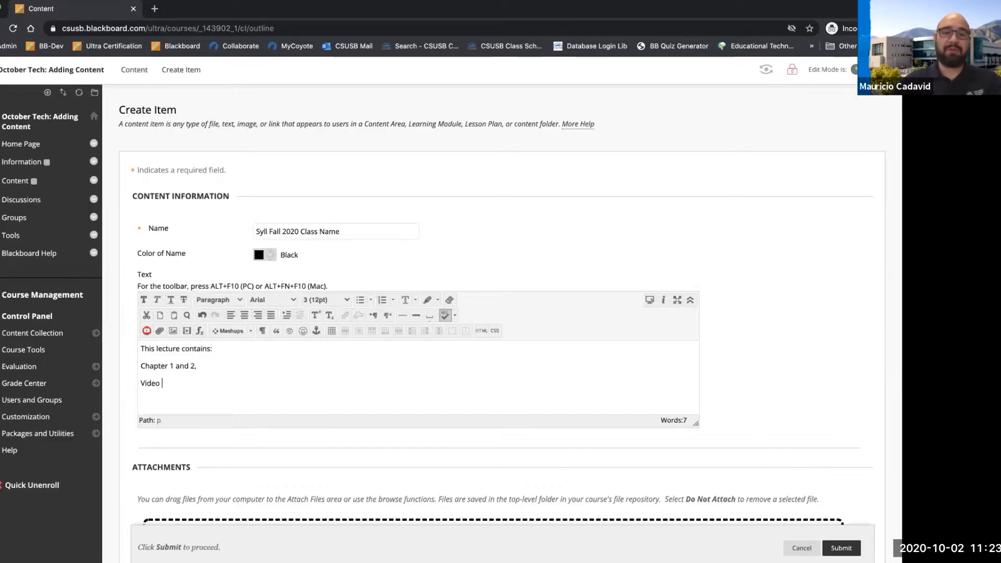
text(on I)
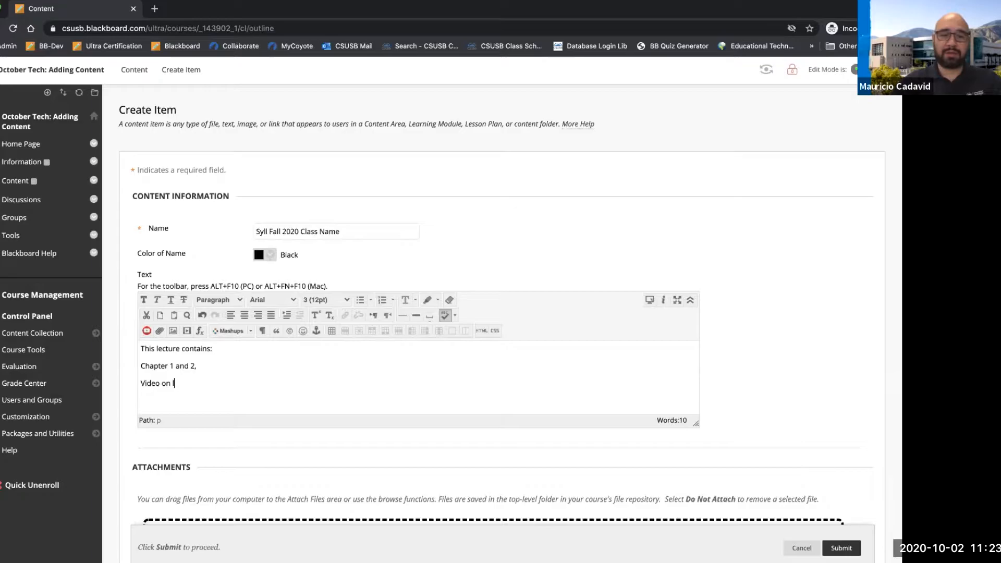
text(te lect)
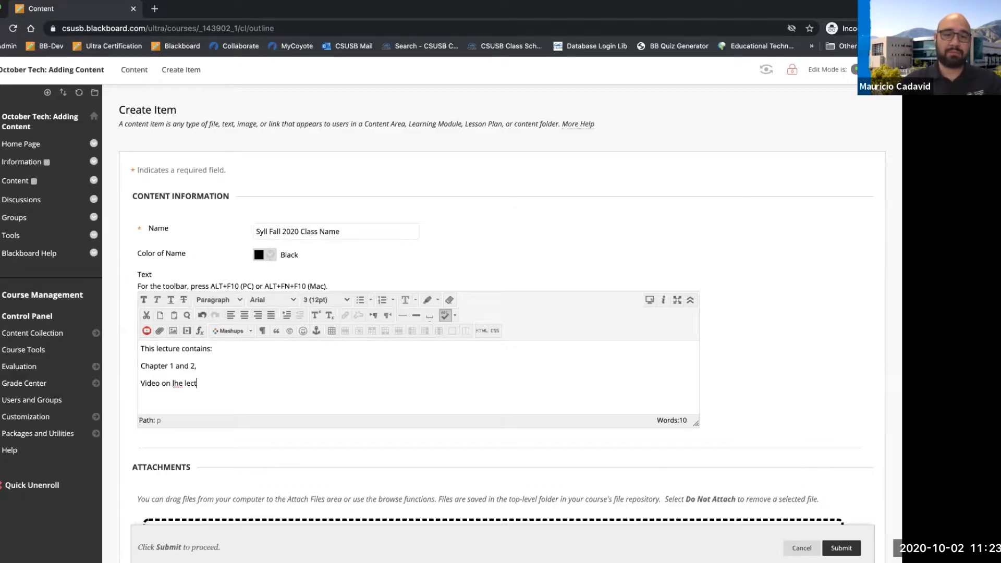
key(BackSpace)
key(BackSpace)
key(BackSpace)
key(BackSpace)
key(BackSpace)
key(BackSpace)
text(the lectire)
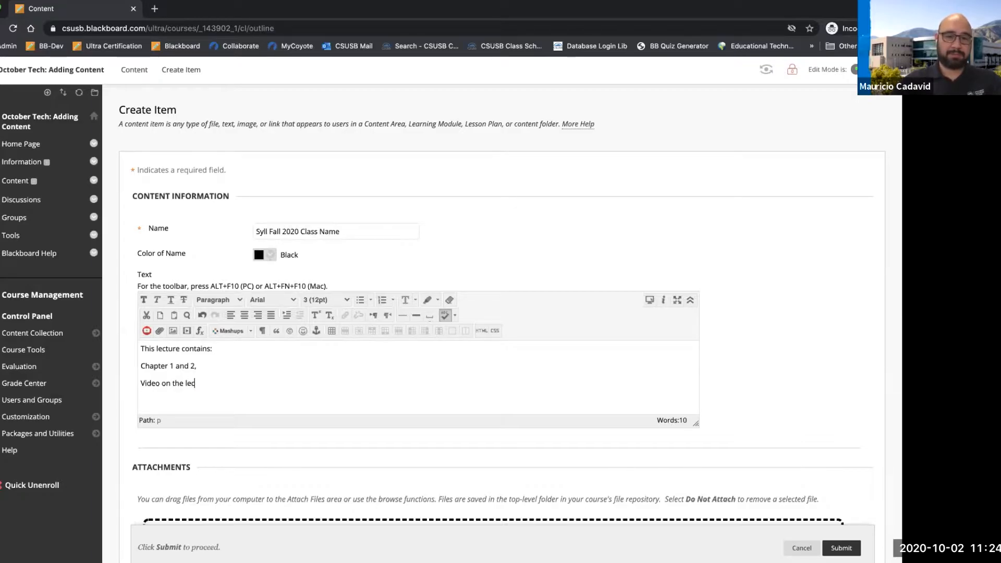
key(BackSpace)
key(BackSpace)
key(BackSpace)
key(BackSpace)
text(tu)
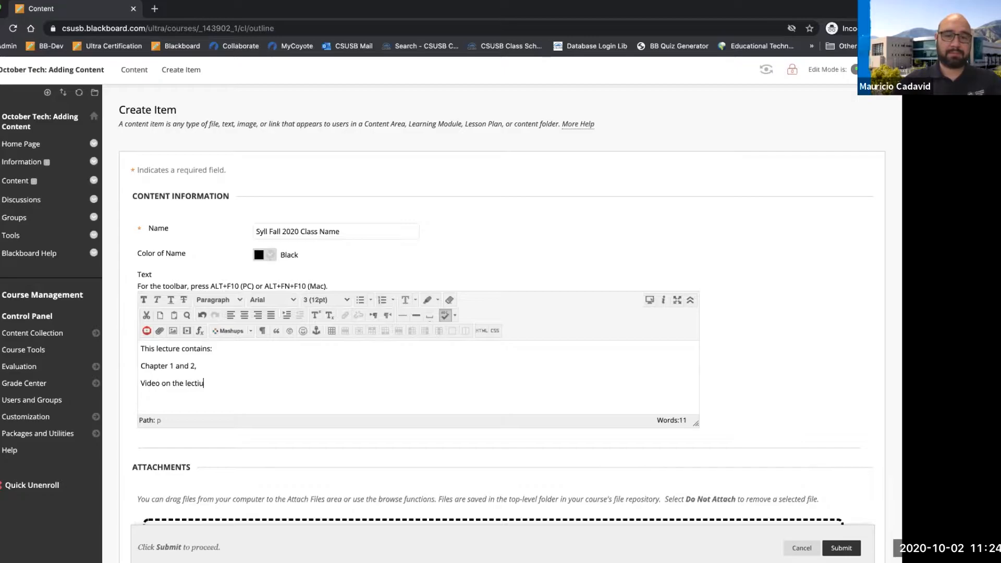
text(re...)
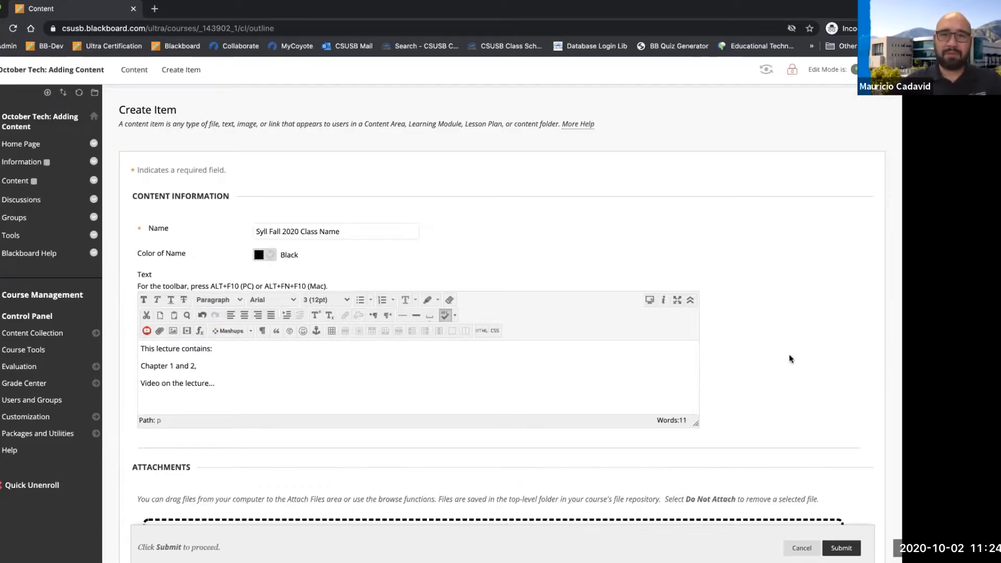
Examine the cloud storage and Content Collection sources offered for the item's attachments without attaching anything from them
scroll(790, 357, down, 4)
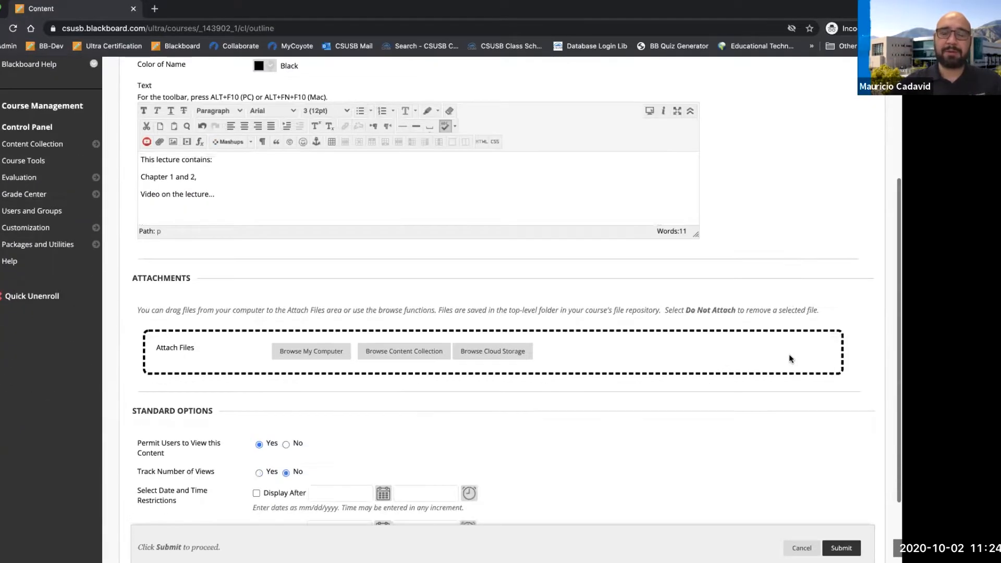
scroll(789, 357, up, 1)
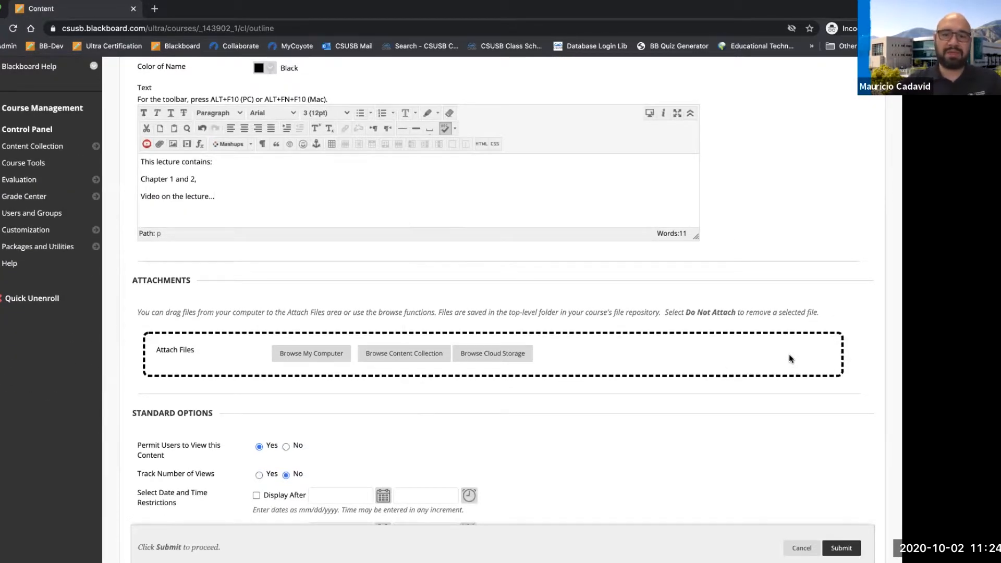
scroll(790, 355, down, 1)
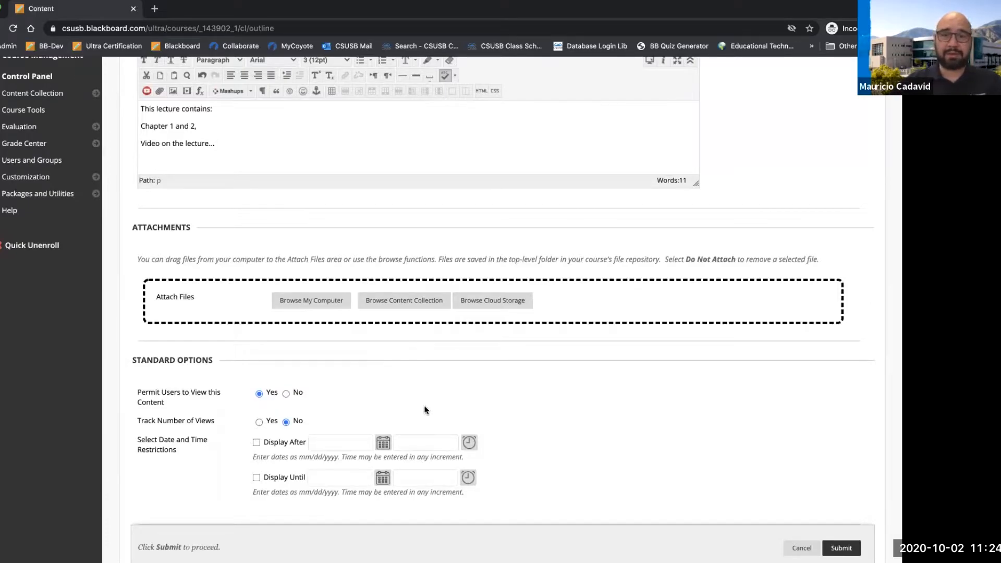
click(498, 307)
click(446, 258)
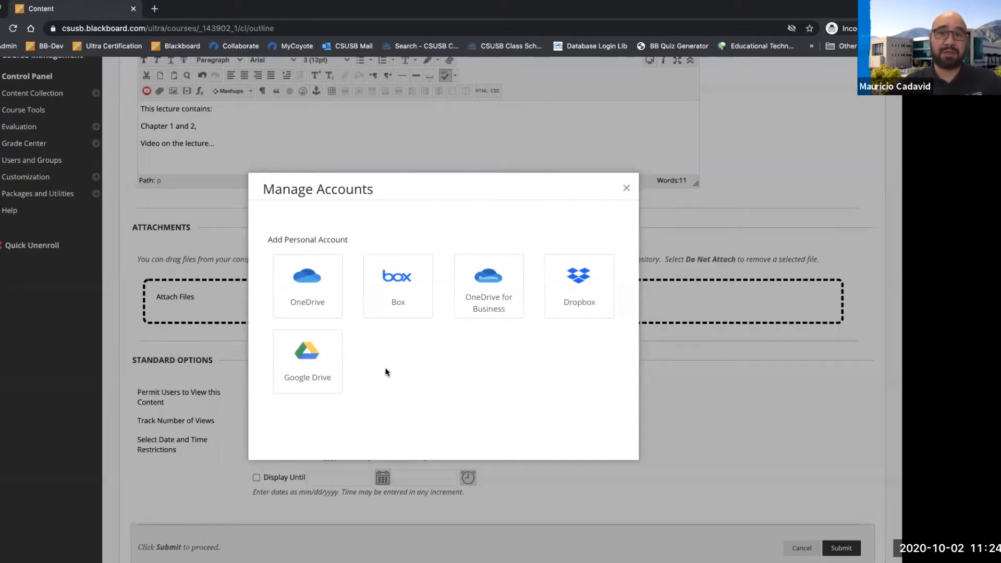
click(627, 189)
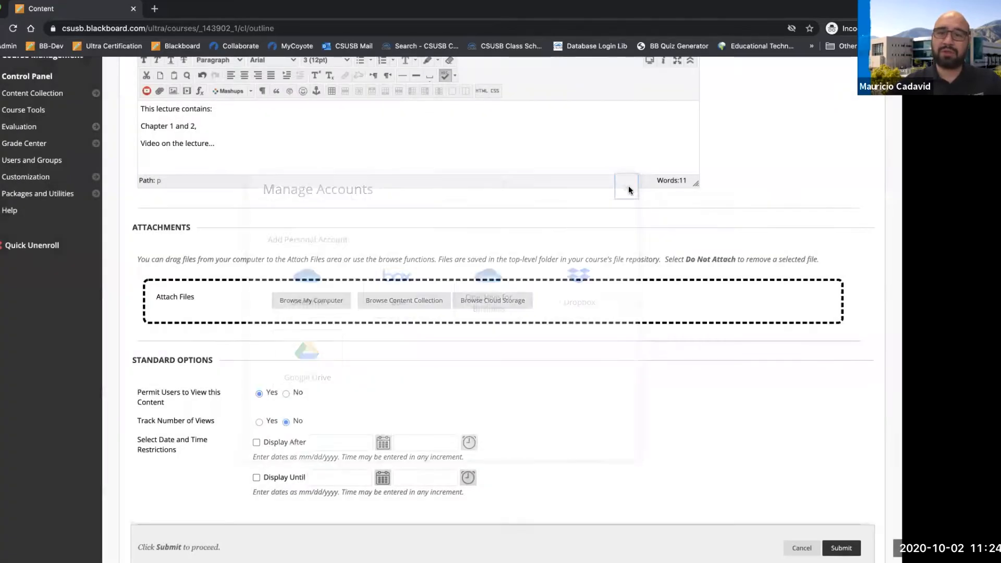
click(400, 300)
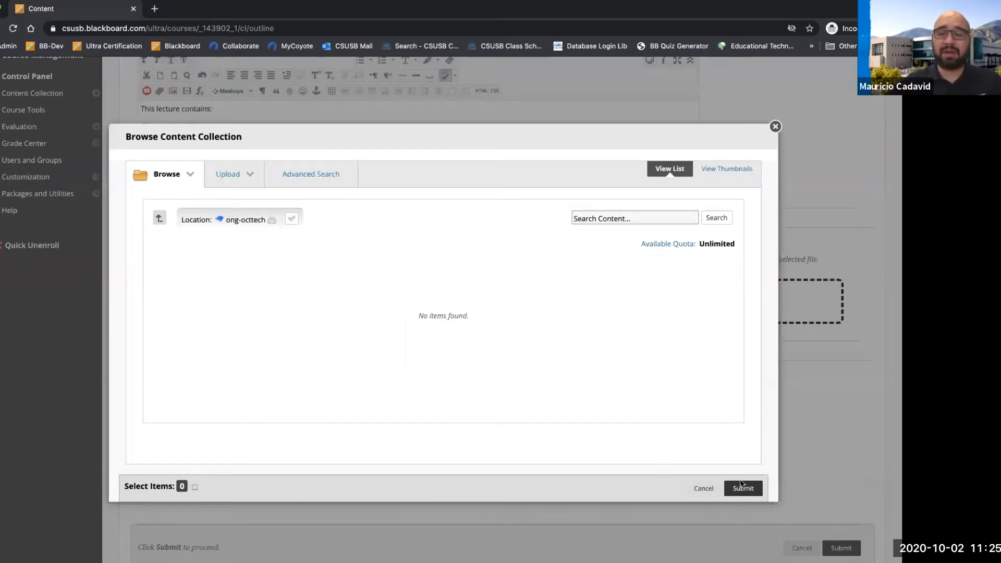
click(703, 488)
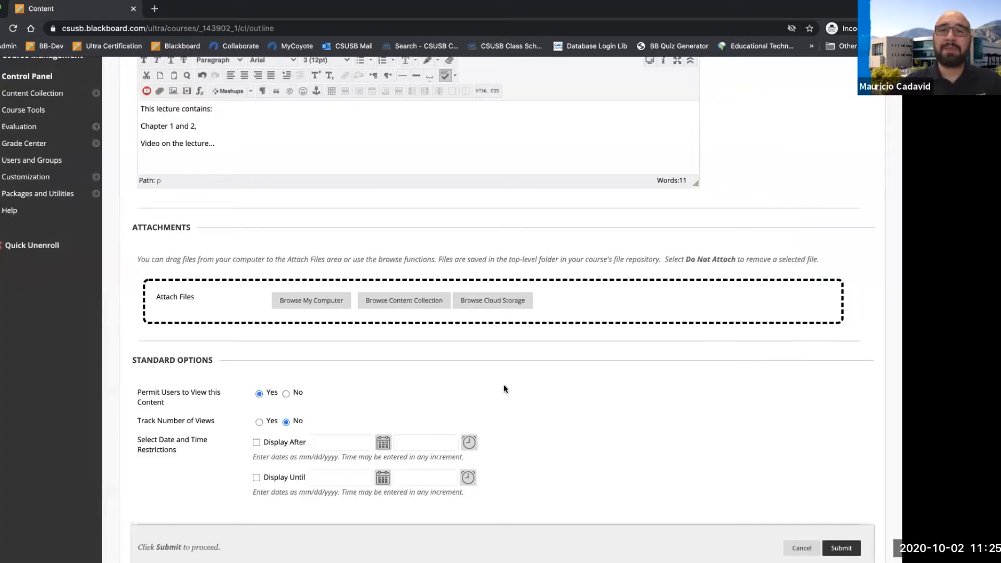
Attach the local file "Art1011Sec 02 Syl V 2 final edit fall20.docx" to the item
click(307, 300)
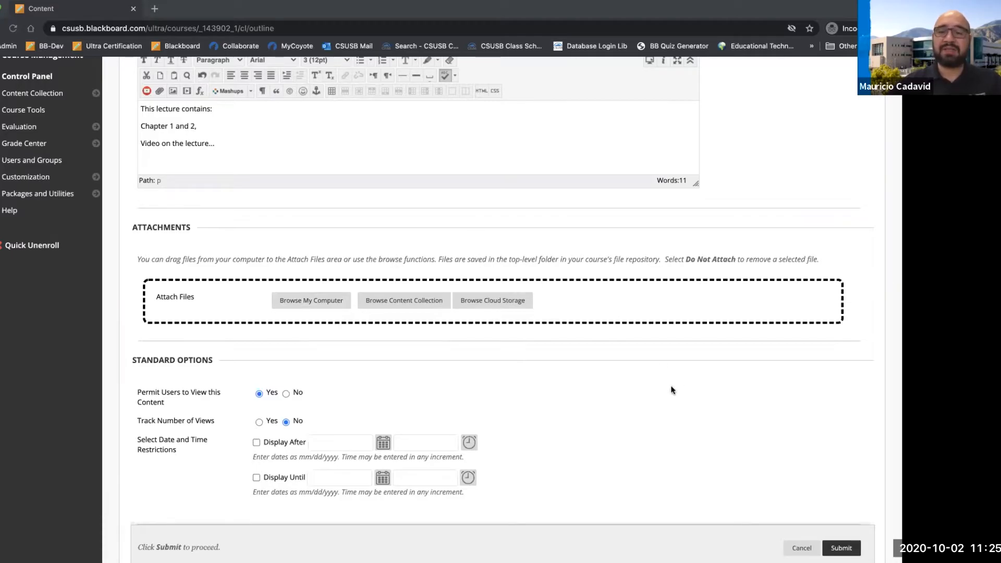
click(659, 394)
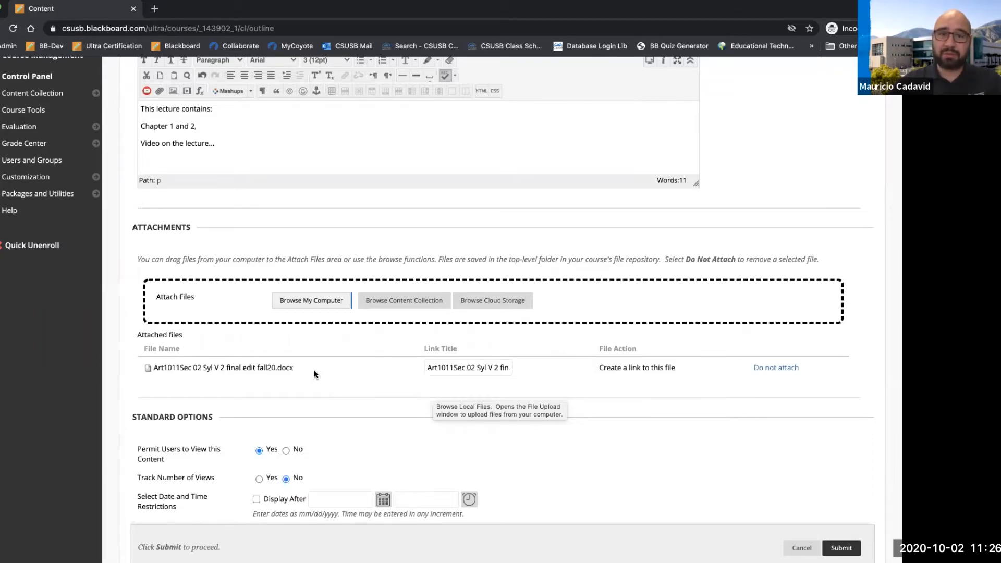
Set the attached file's link title to "This is the syllabus for Fall 2020 Art Class 1011 Section 02"
triple_click(469, 365)
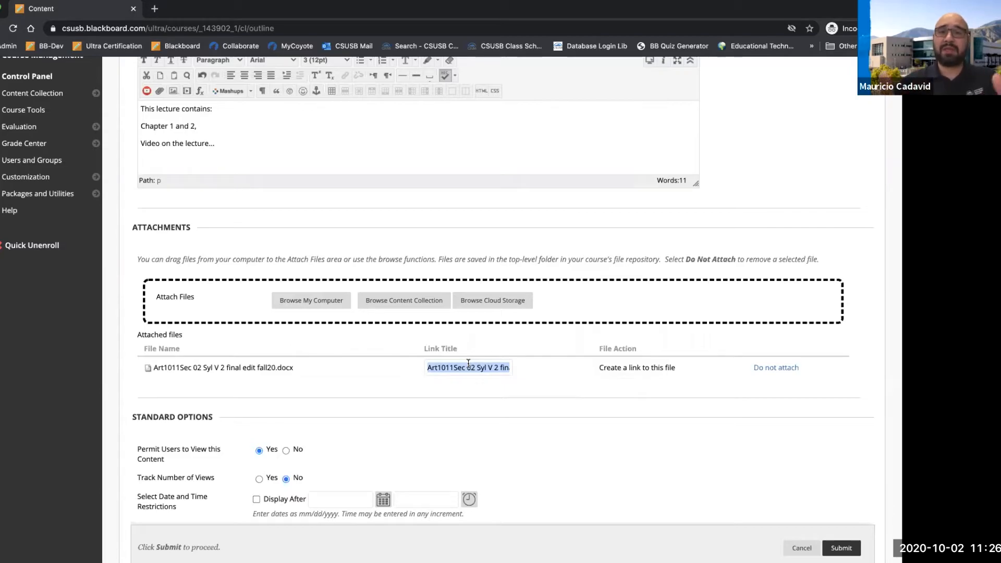
text(This is the syulla)
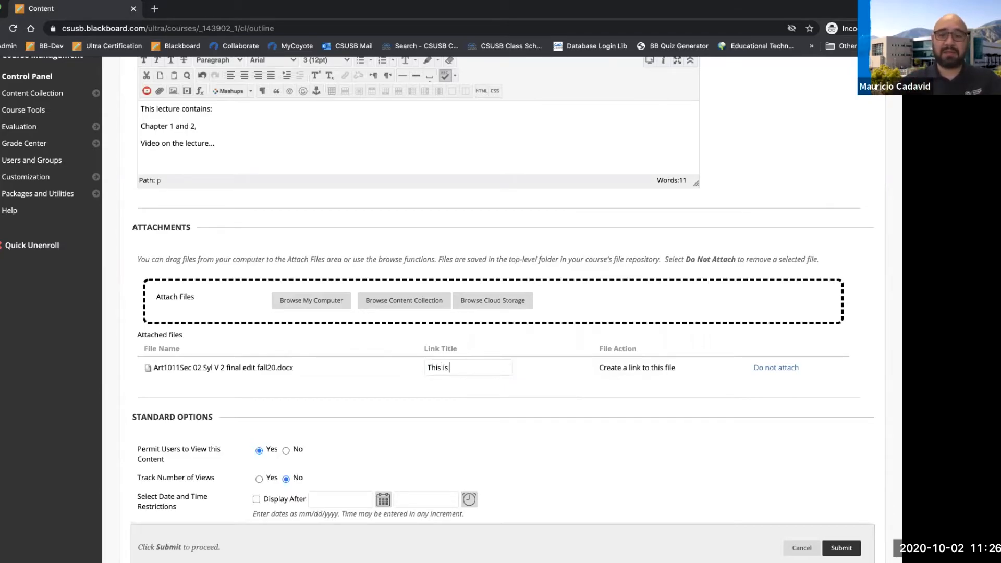
key(BackSpace)
key(BackSpace)
key(BackSpace)
key(BackSpace)
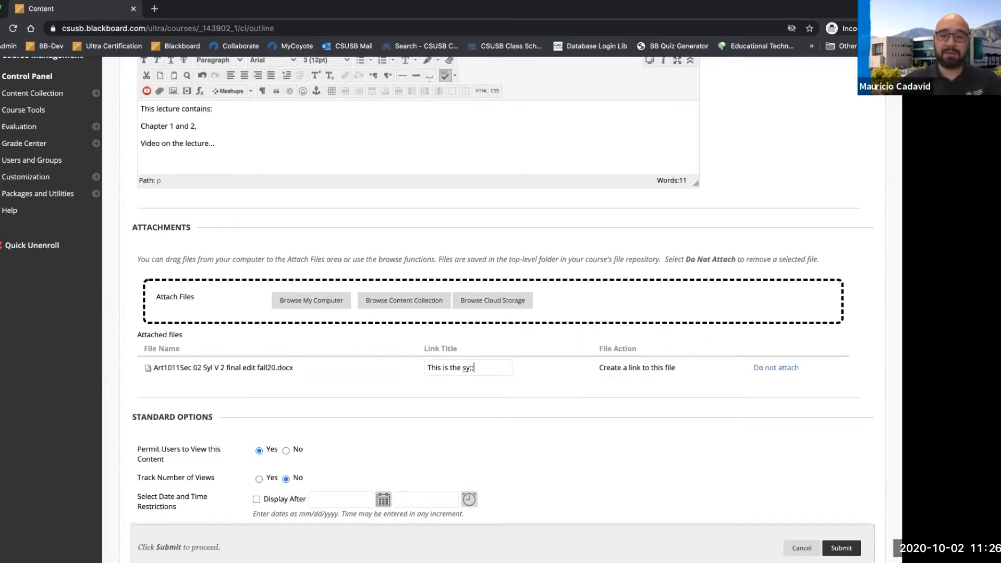
text(llabus f)
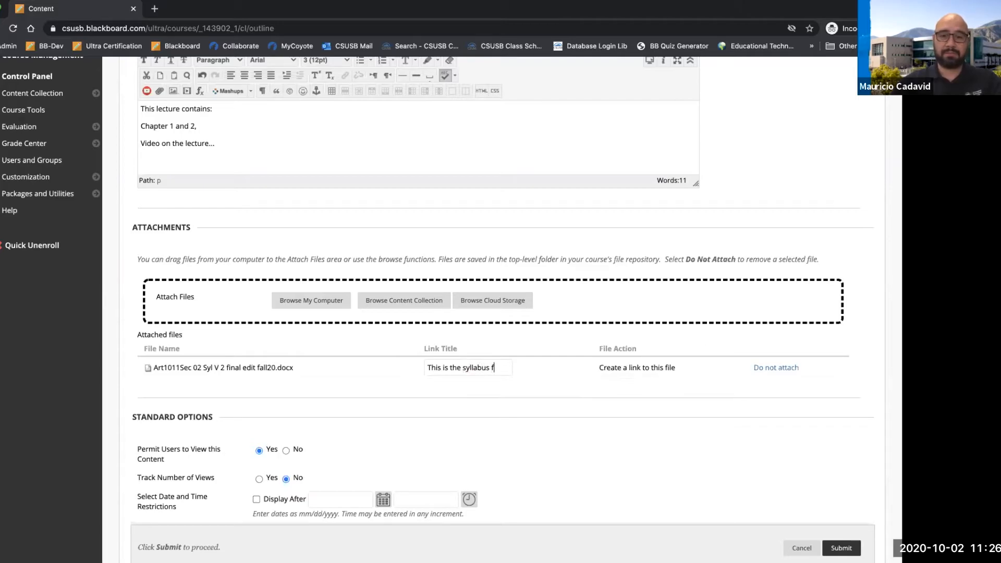
text(or Fall 2020 C)
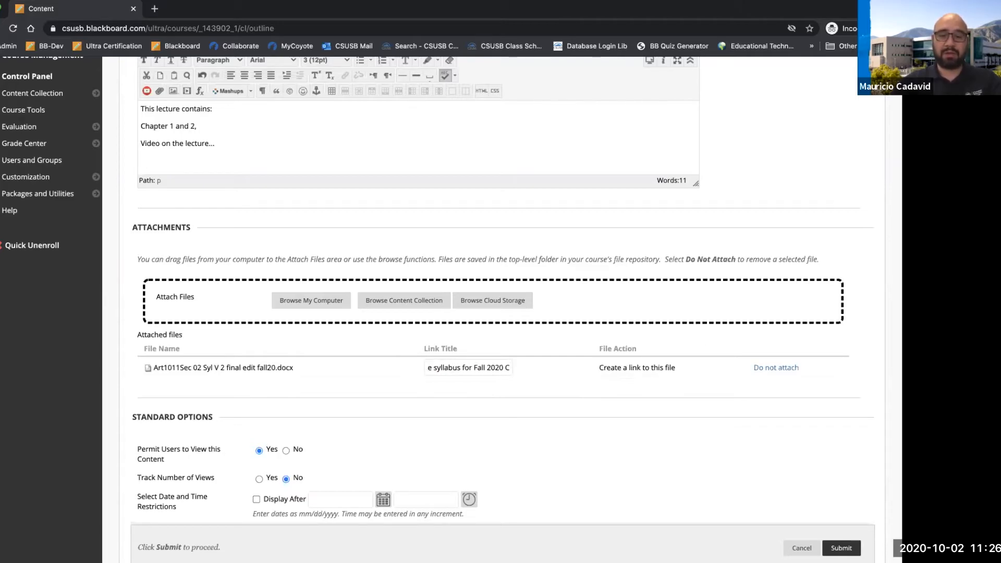
key(BackSpace)
text(Art C)
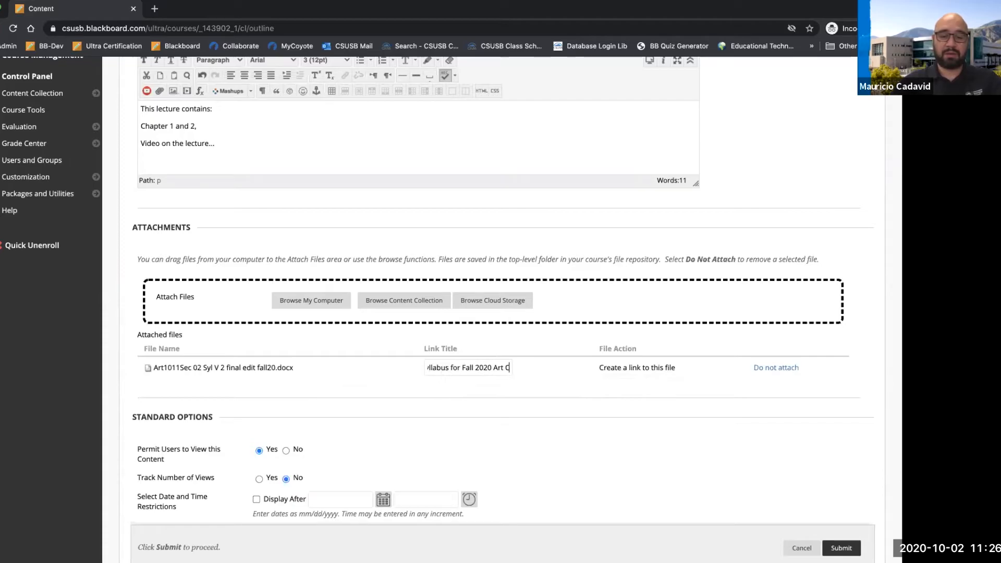
text(lass 10)
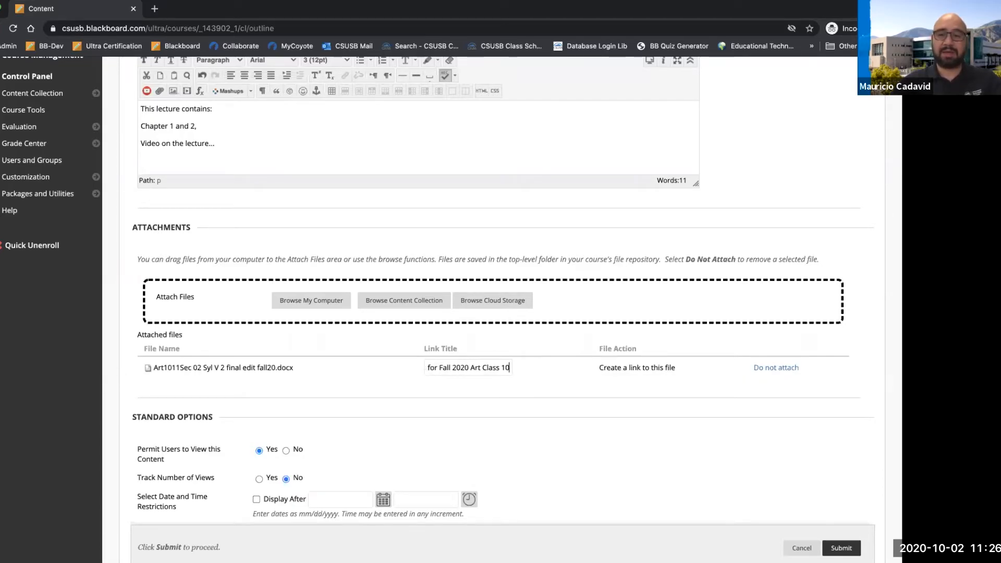
text(11 Section)
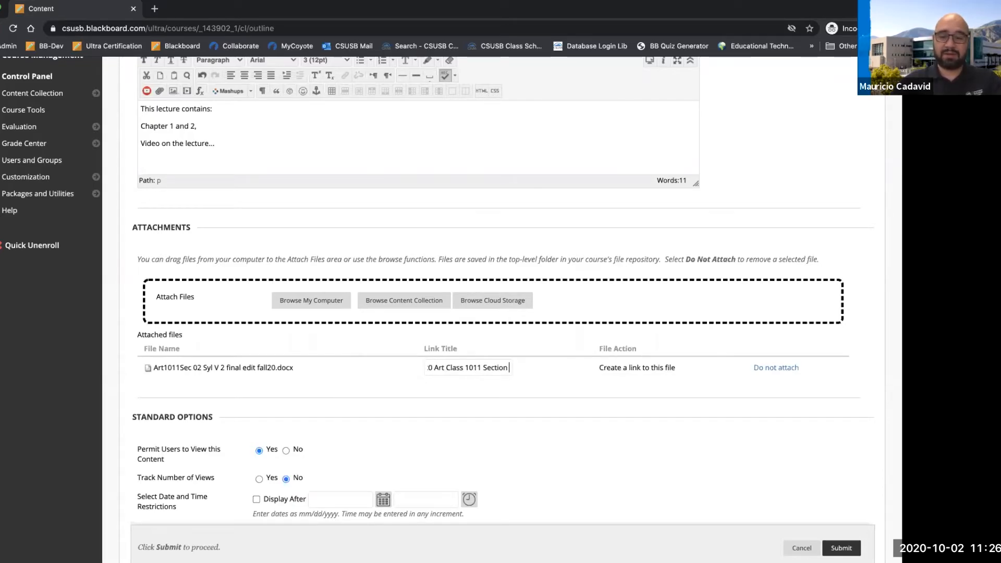
text( 02)
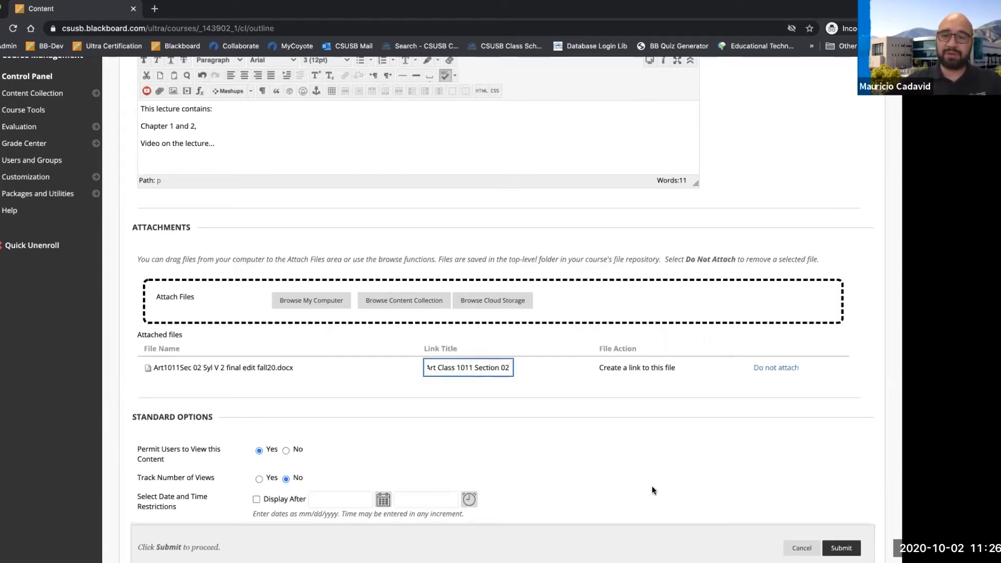
Try the Display After and Display Until restrictions together with the item's viewing permission set to No
scroll(653, 490, down, 2)
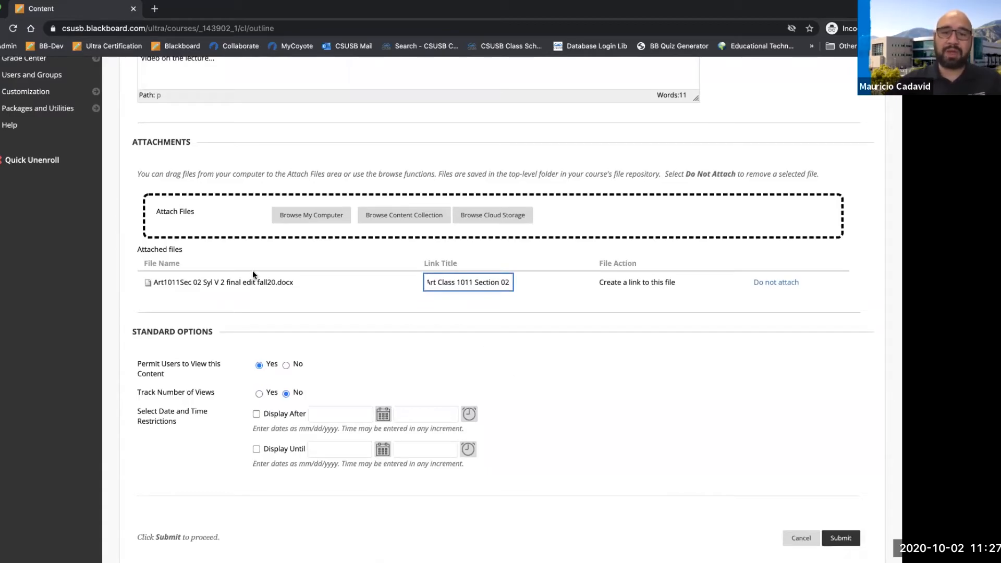
drag(295, 280, 277, 279)
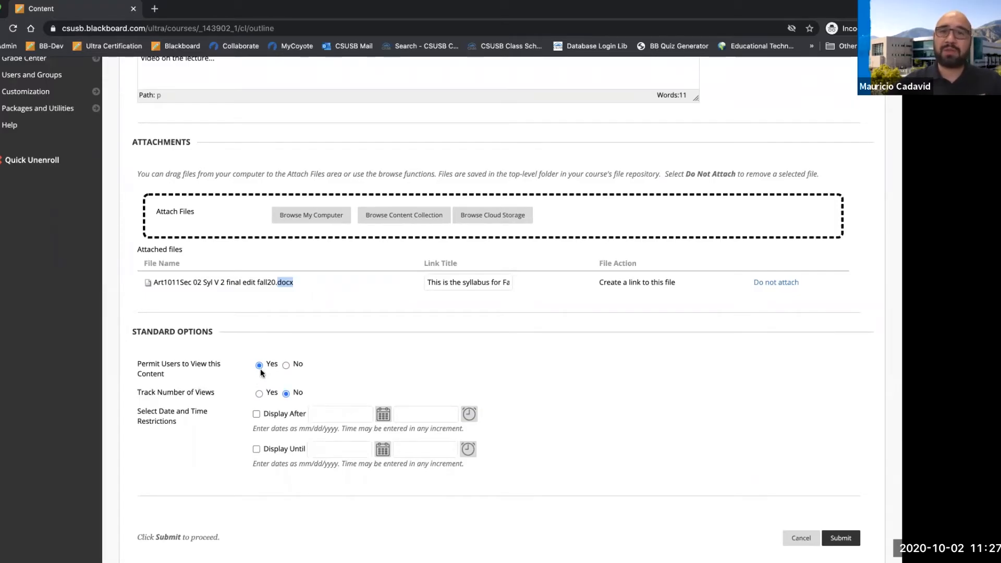
click(257, 414)
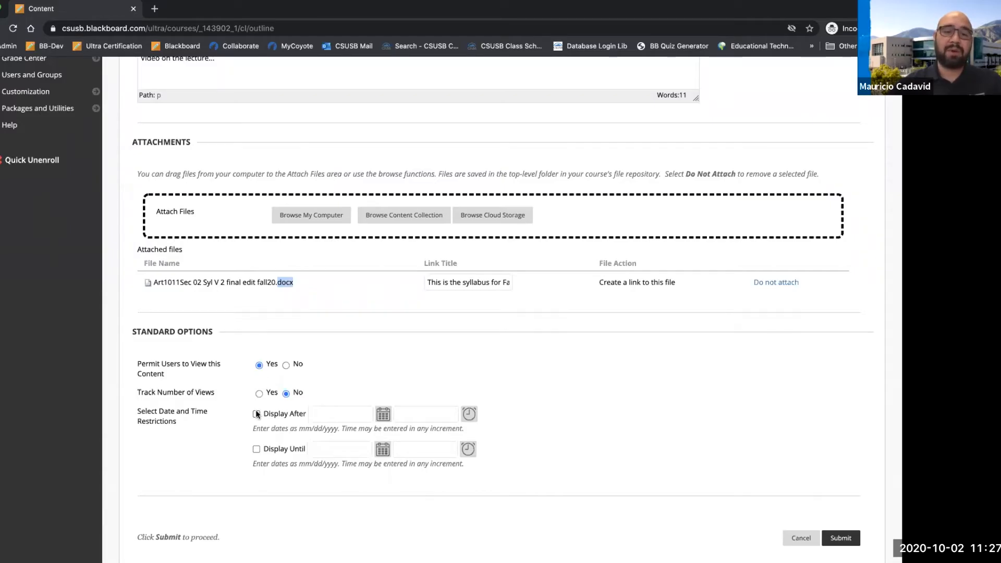
click(256, 449)
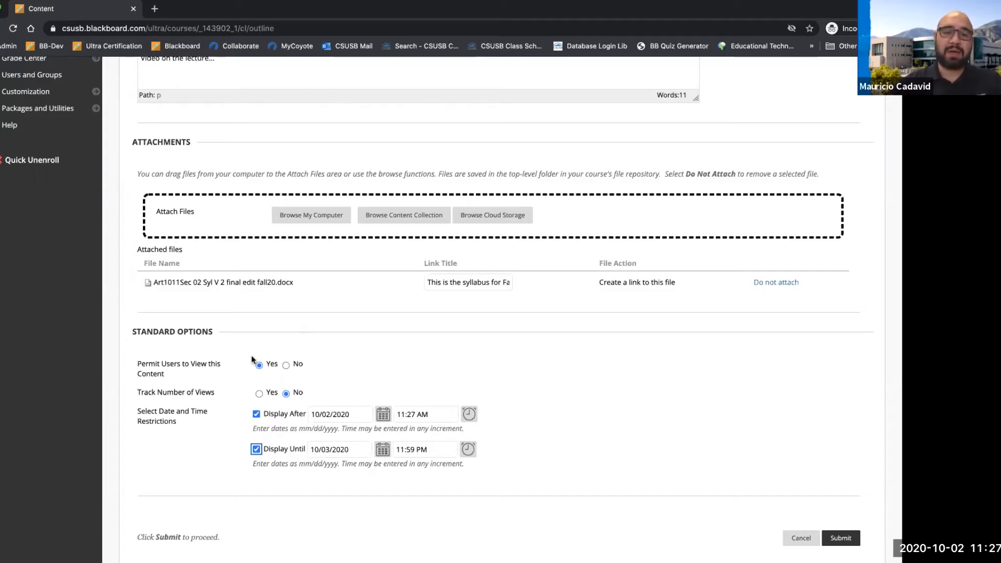
click(286, 365)
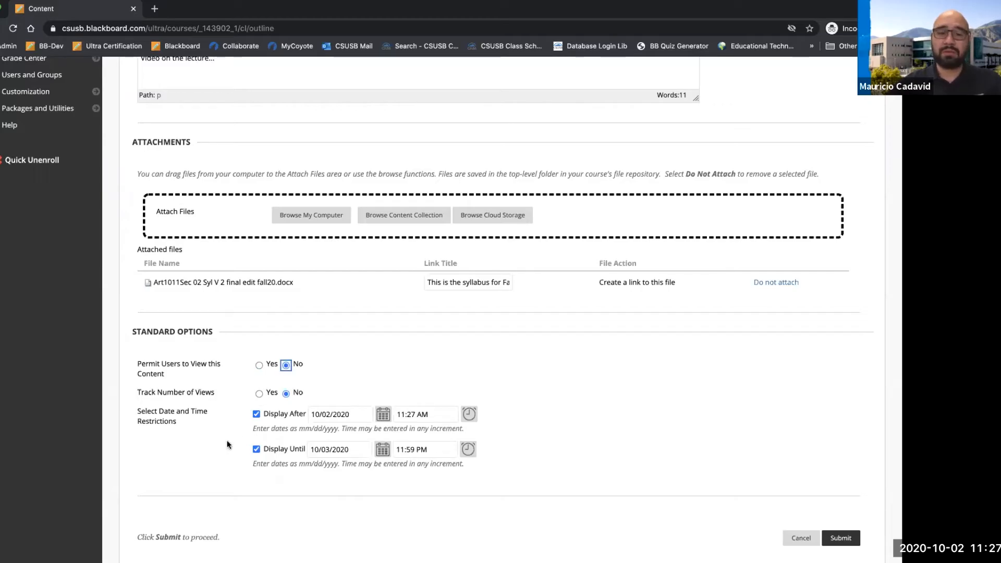
click(256, 415)
click(256, 449)
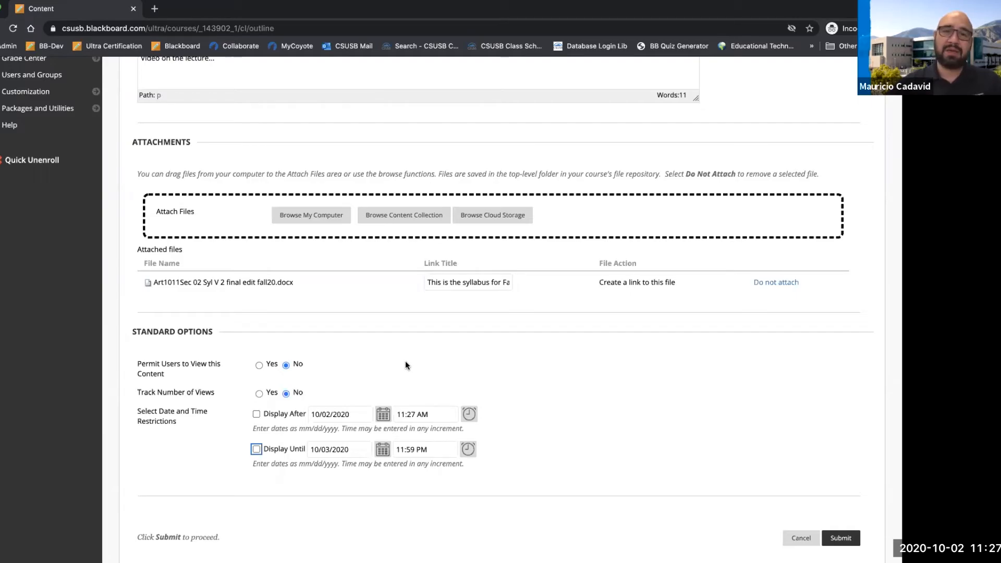
Display the item from 10/02/2020 11:27 AM until 10/03/2020 11:59 PM, permit users to view it, and submit the item
click(257, 414)
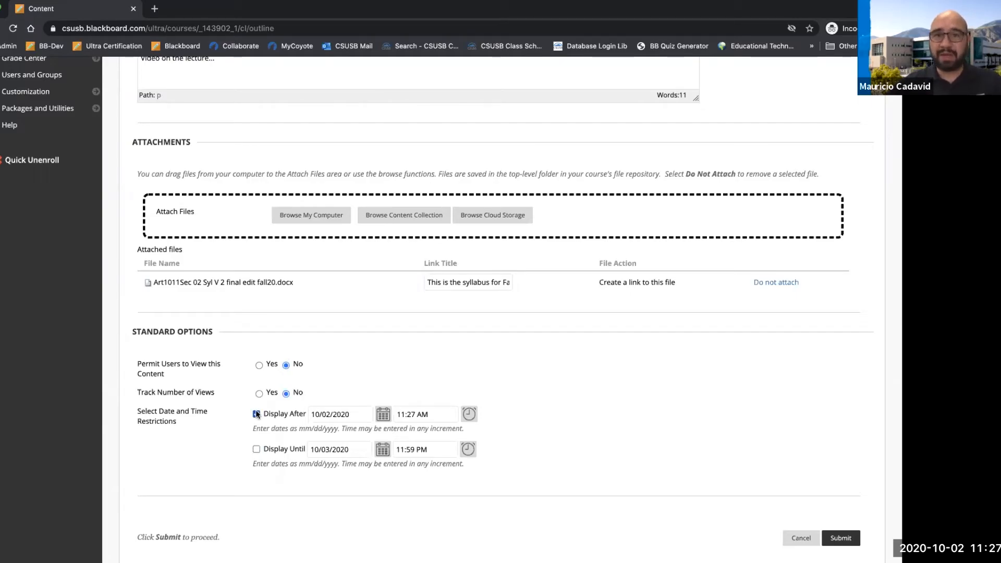
click(257, 450)
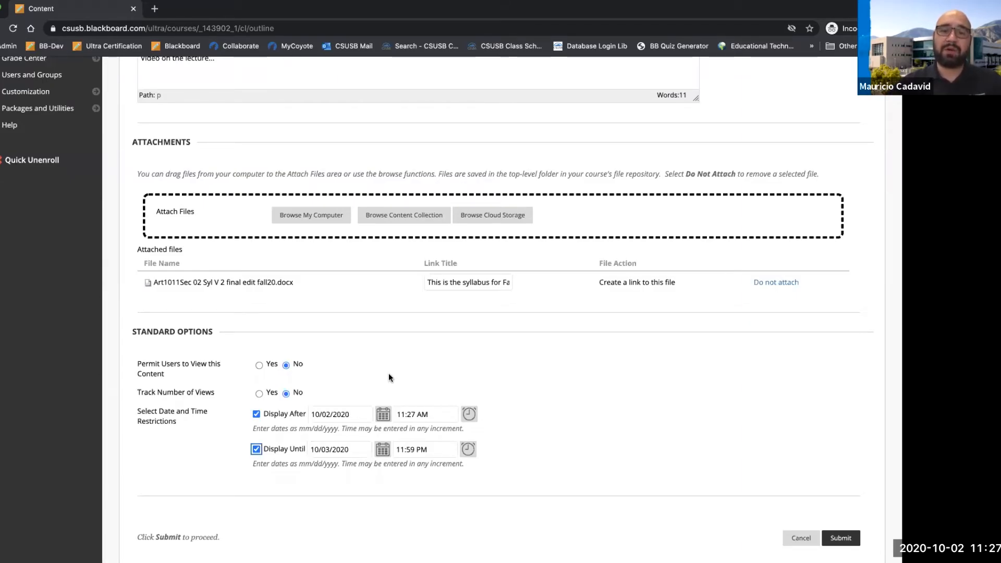
click(259, 366)
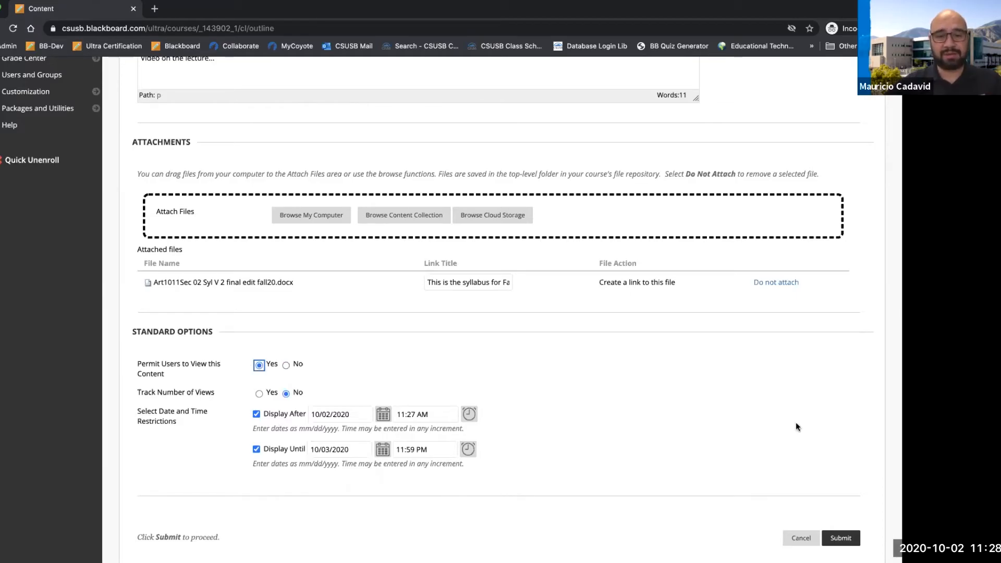
click(842, 541)
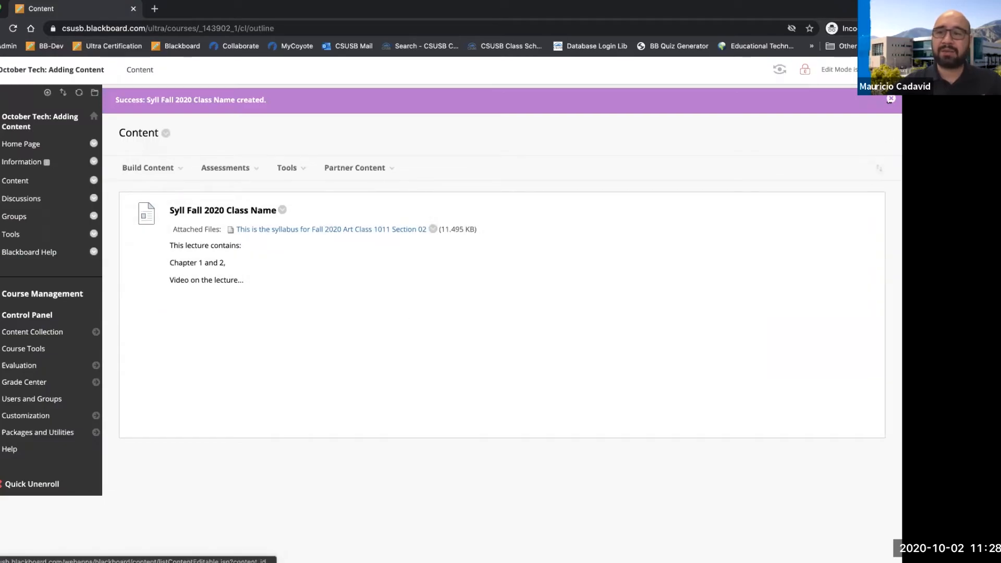
click(891, 100)
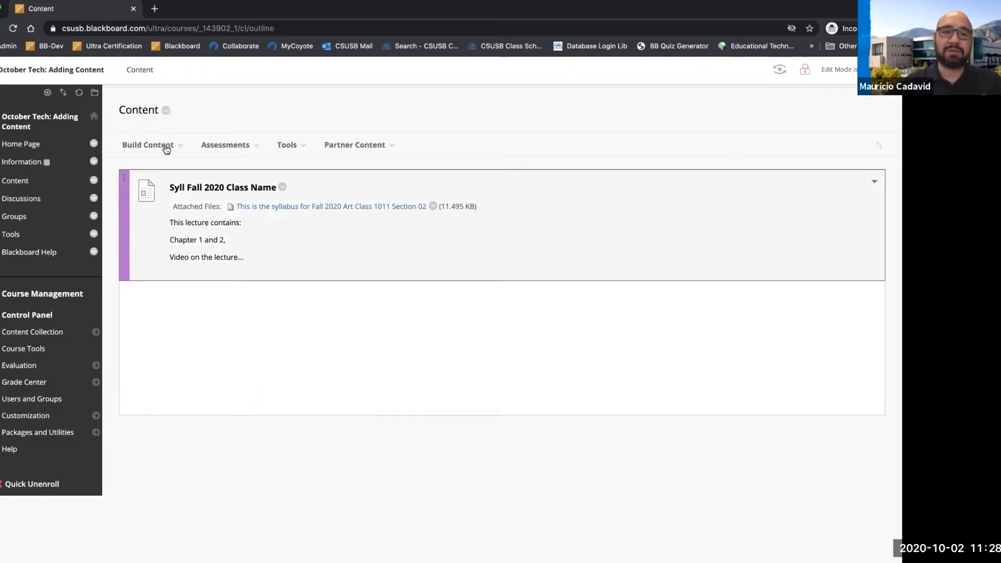
click(165, 147)
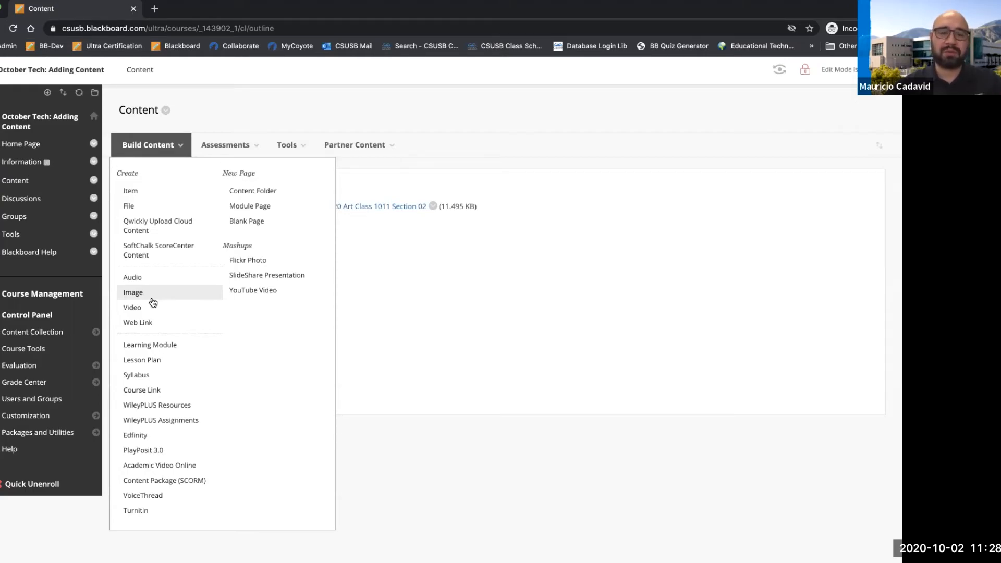
click(142, 328)
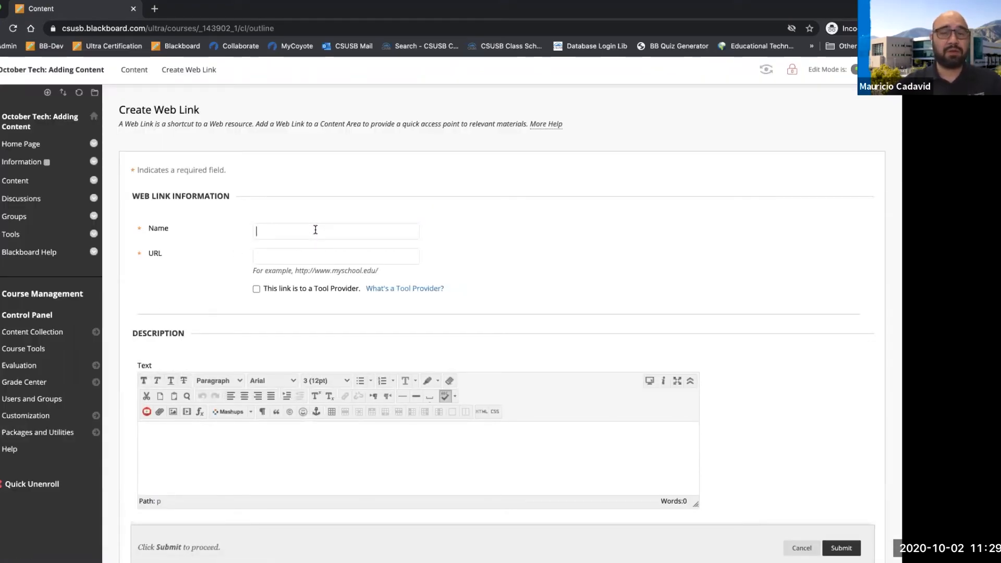
click(295, 255)
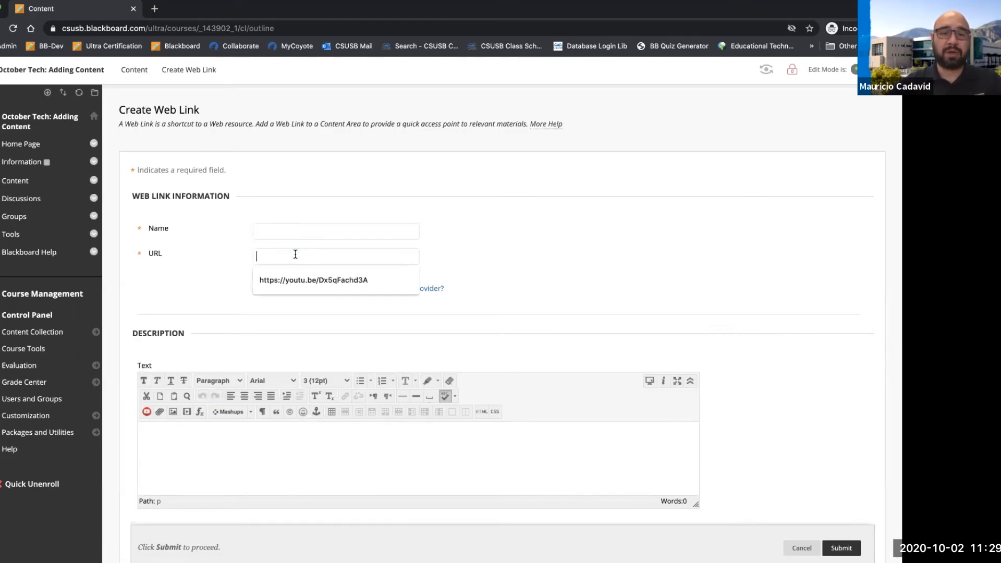
click(296, 277)
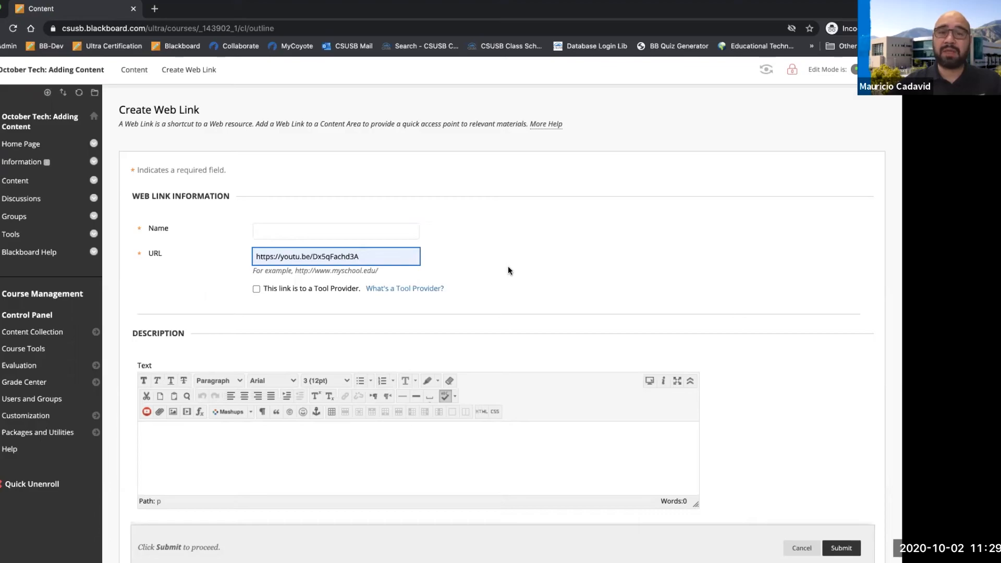
Name the web link "This video is about:"
click(381, 230)
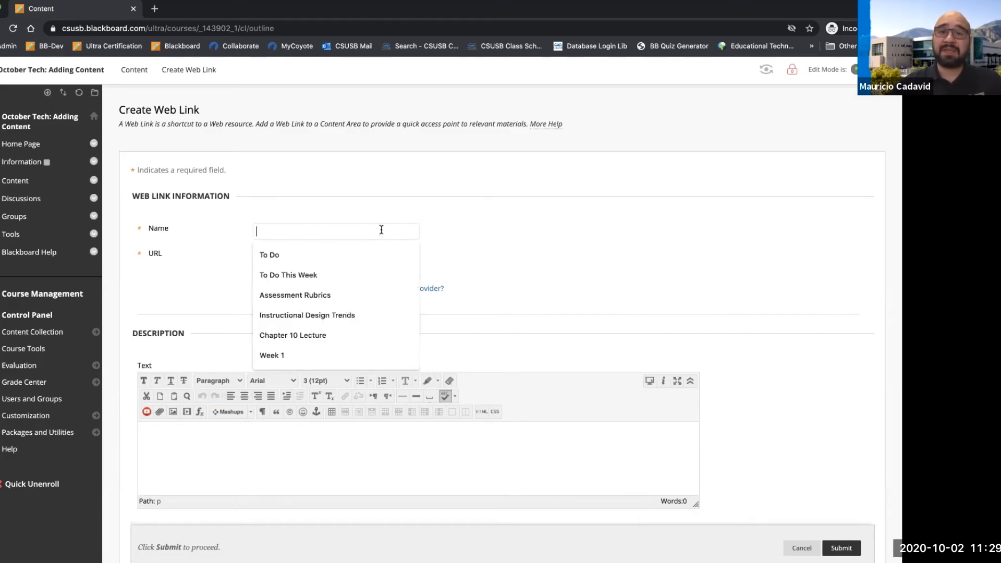
click(515, 251)
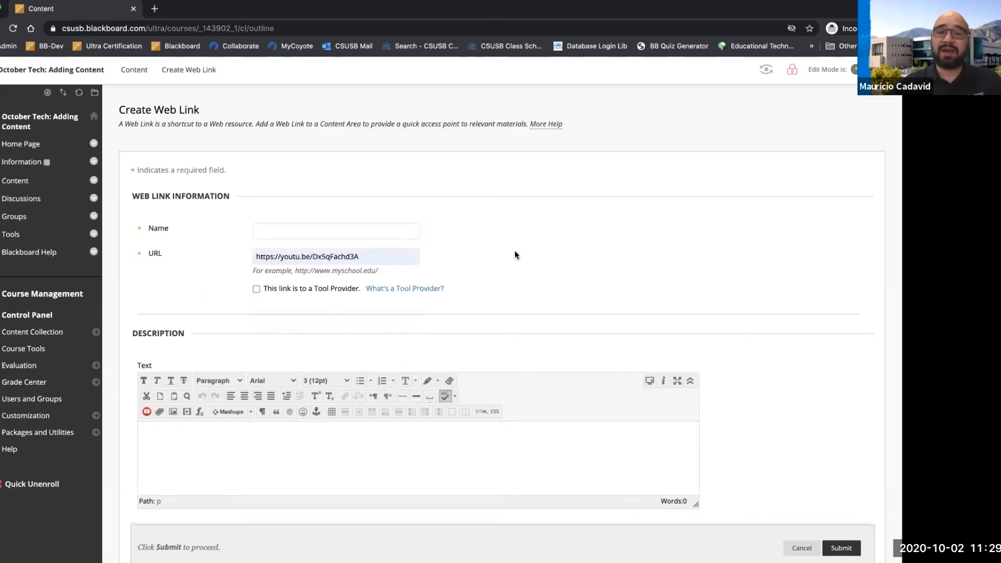
click(348, 233)
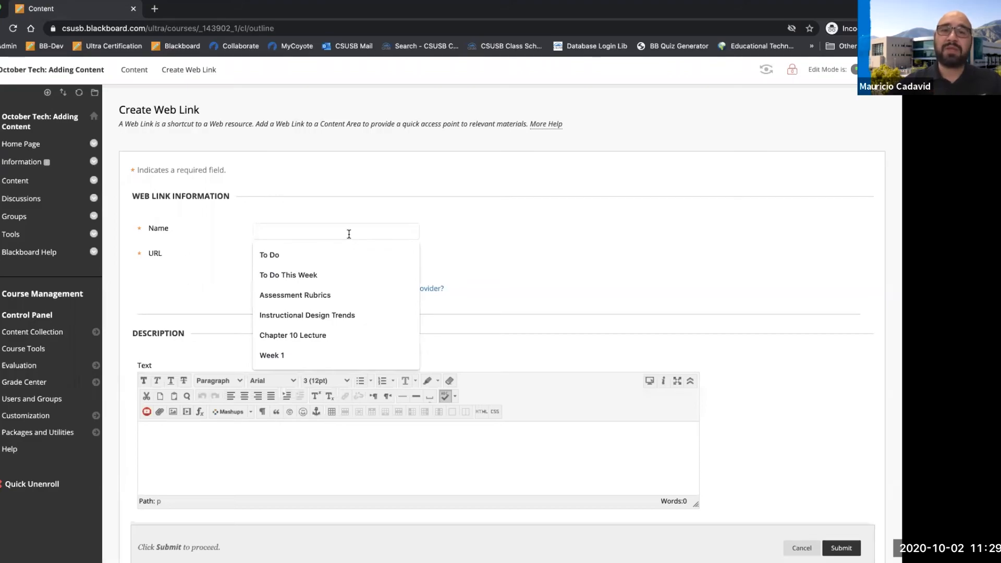
text(Thi)
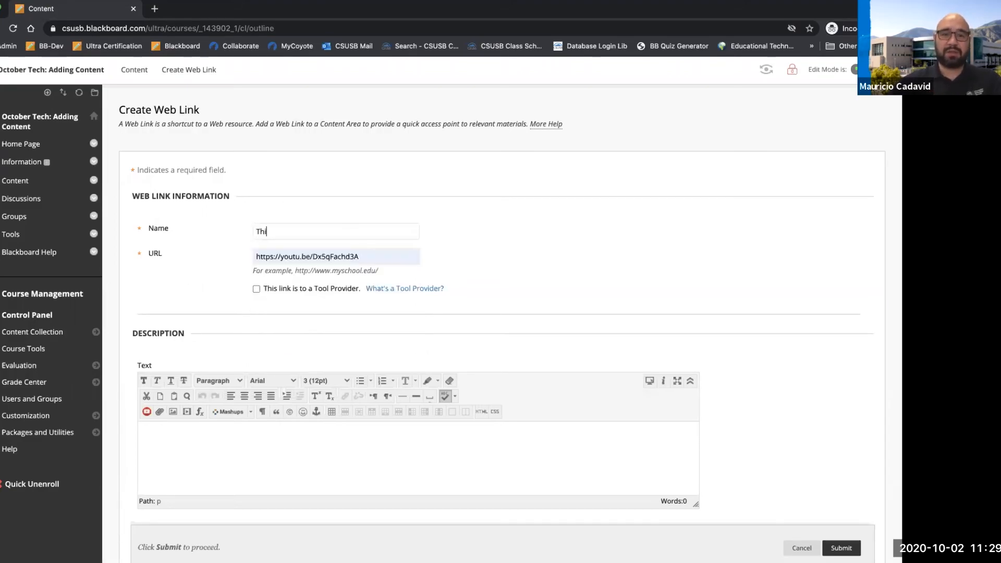
text(s video is agout)
key(BackSpace)
key(BackSpace)
key(BackSpace)
text(bout:)
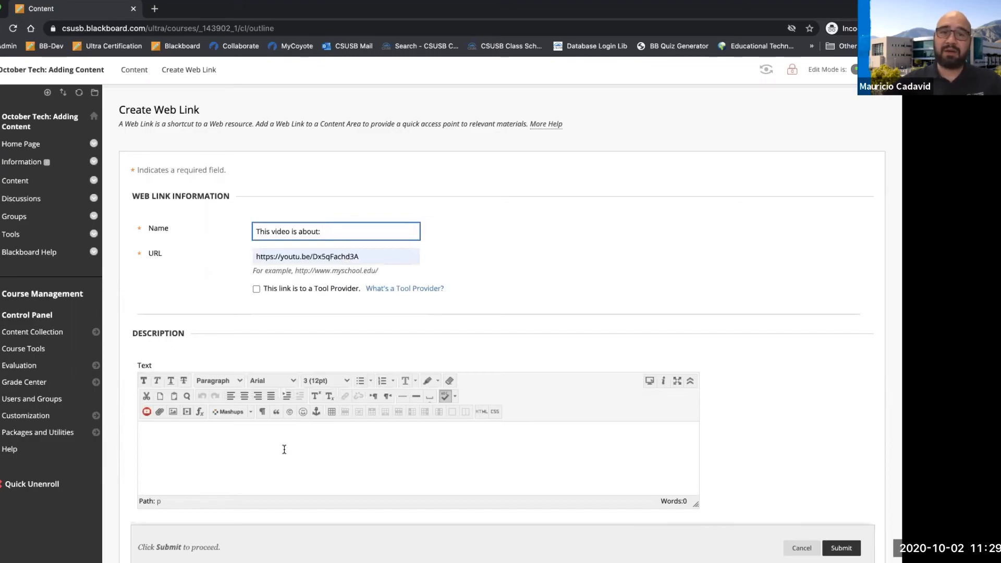
Enter "Describe video here" as the web link's description and submit the link
click(259, 447)
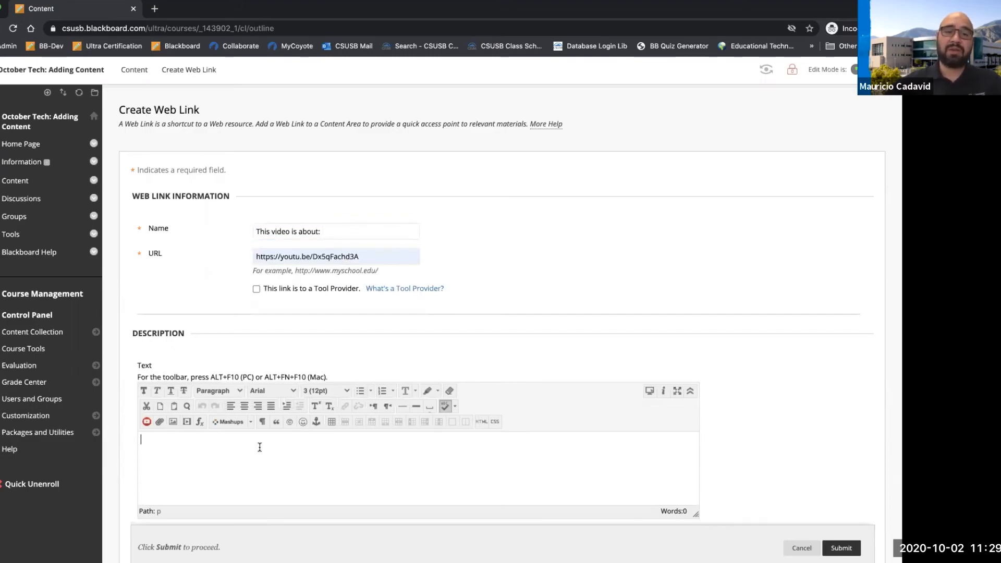
text(Des)
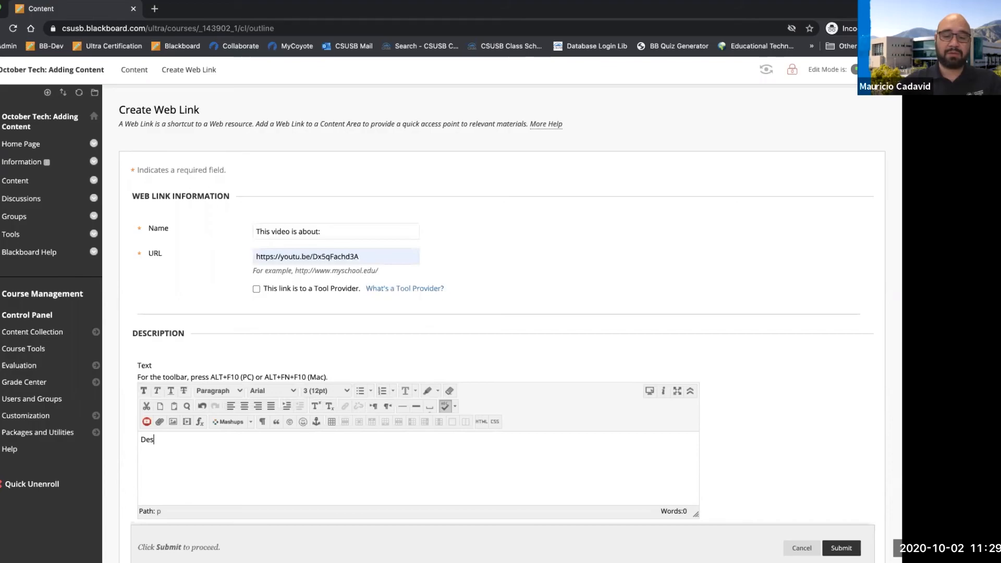
text(cribe video here)
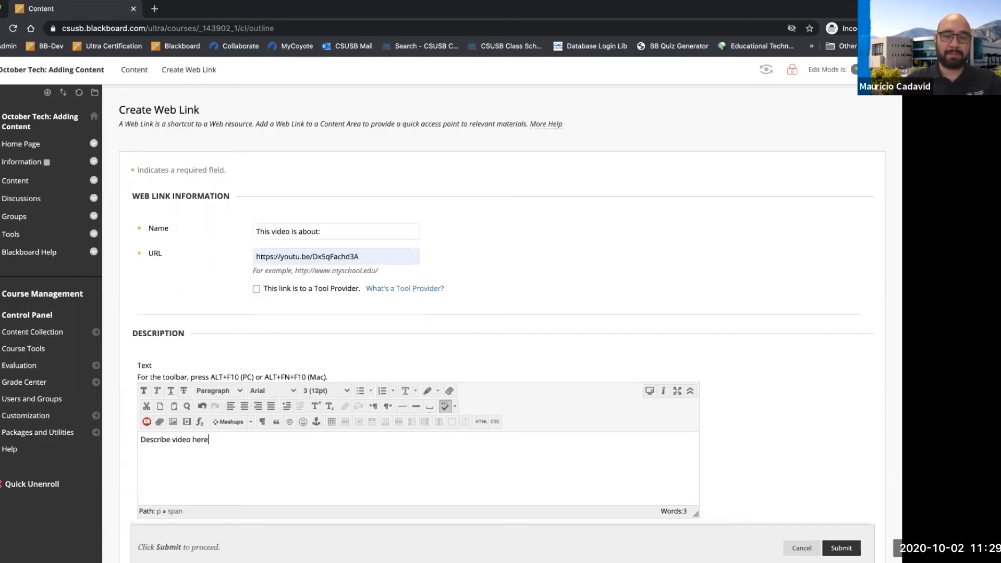
scroll(822, 452, down, 3)
click(841, 547)
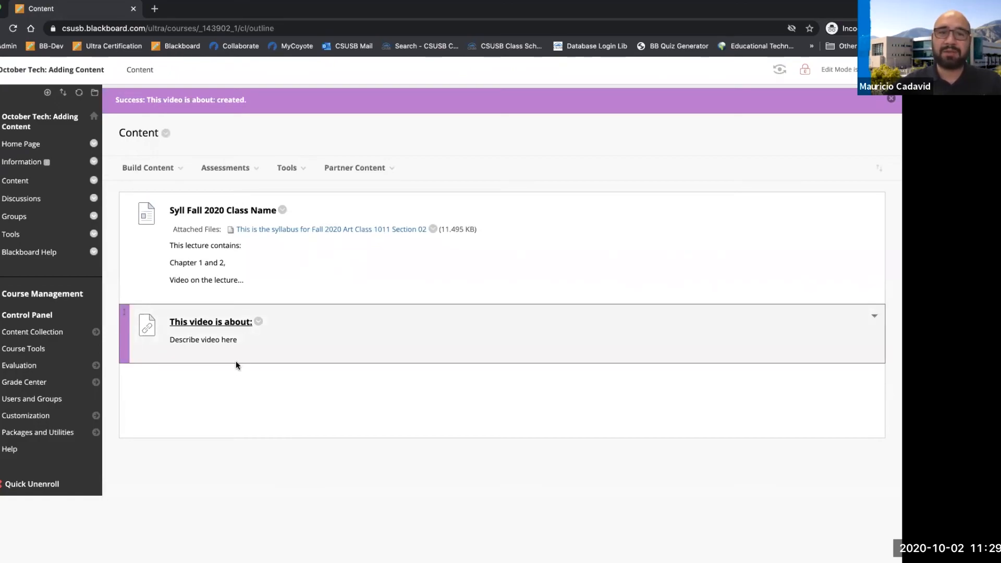
Examine the content providers offered in the Content Market and return to the course's Content area
click(364, 168)
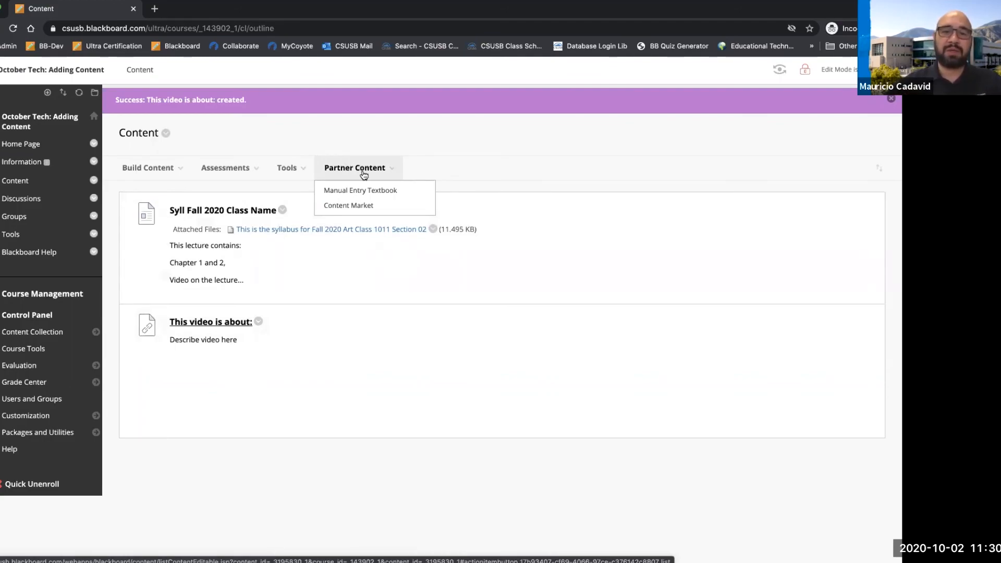
click(357, 208)
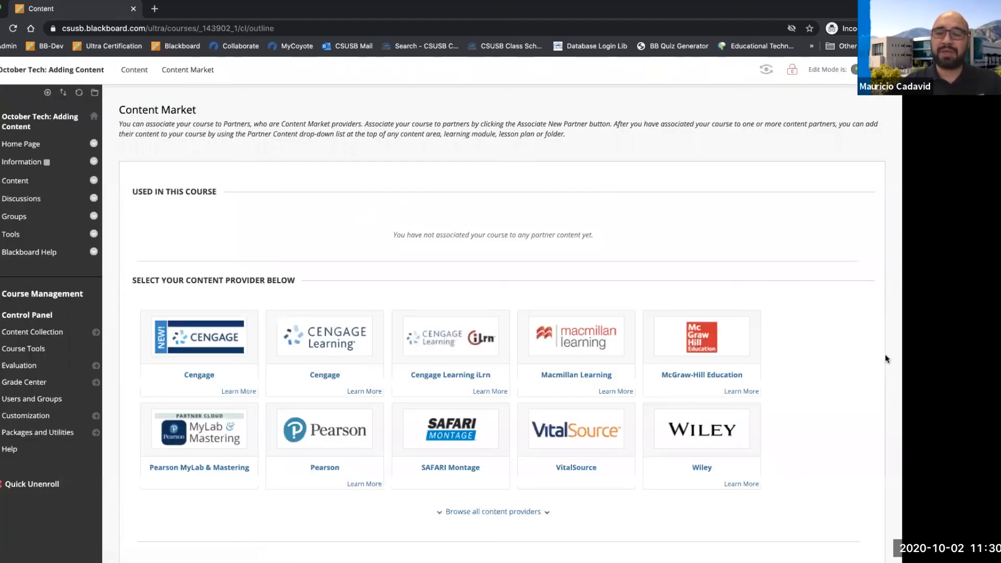
scroll(863, 393, down, 1)
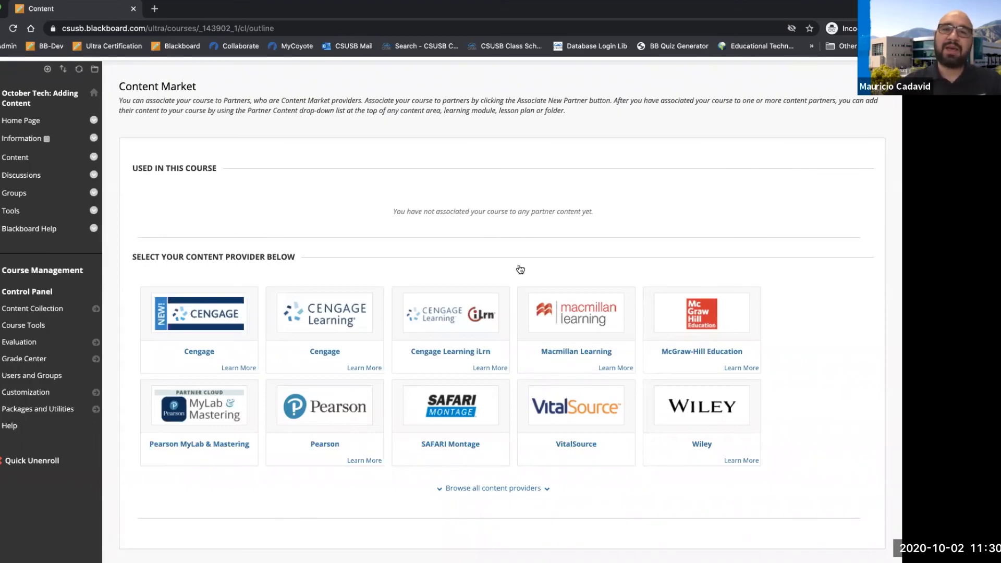
scroll(483, 243, up, 1)
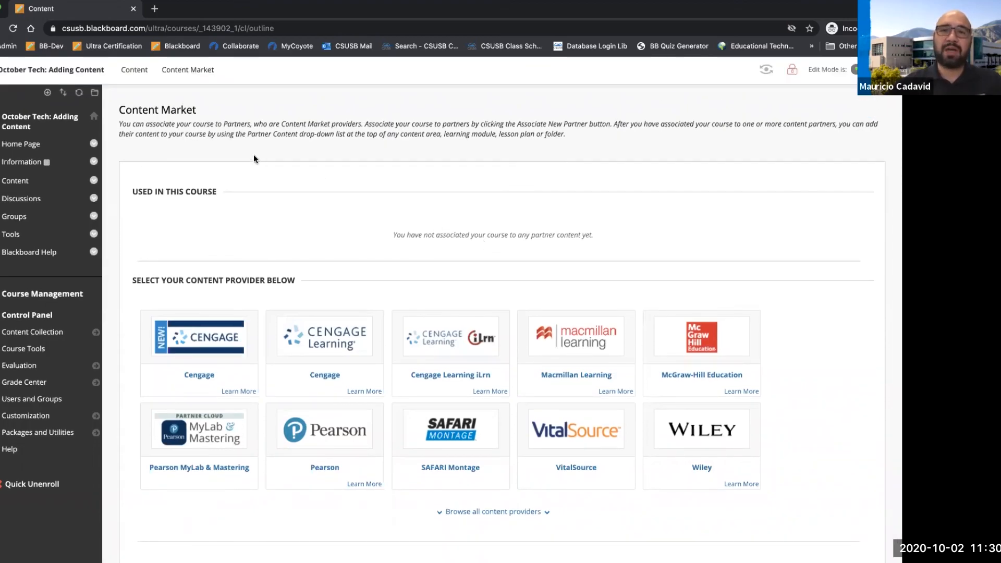
click(136, 75)
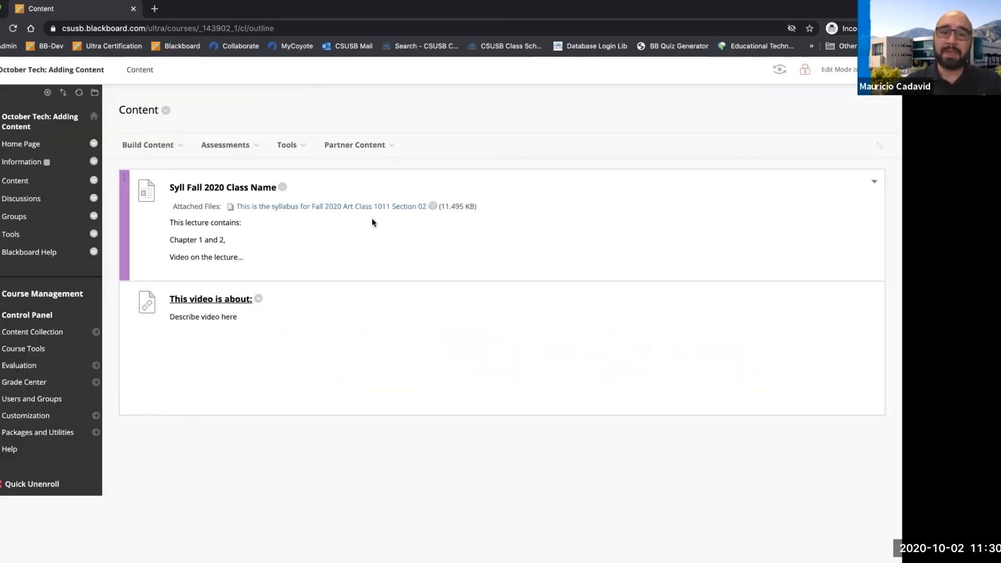